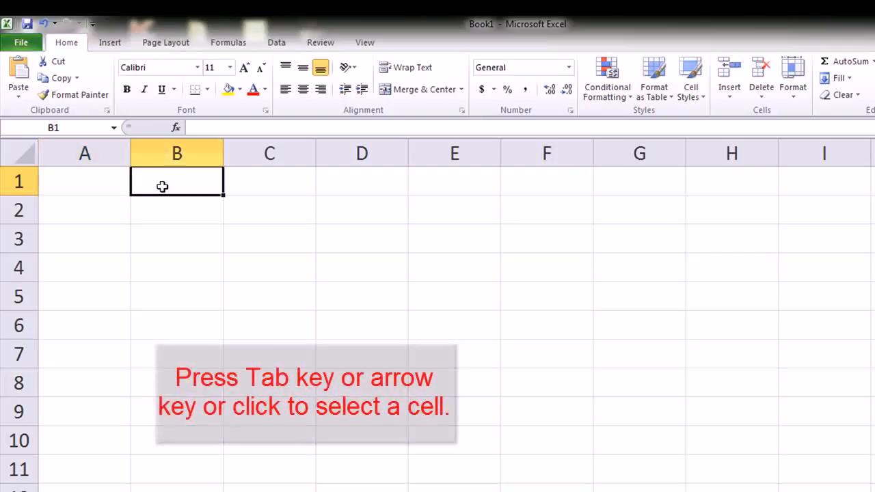
left_click(231, 189)
left_click(360, 215)
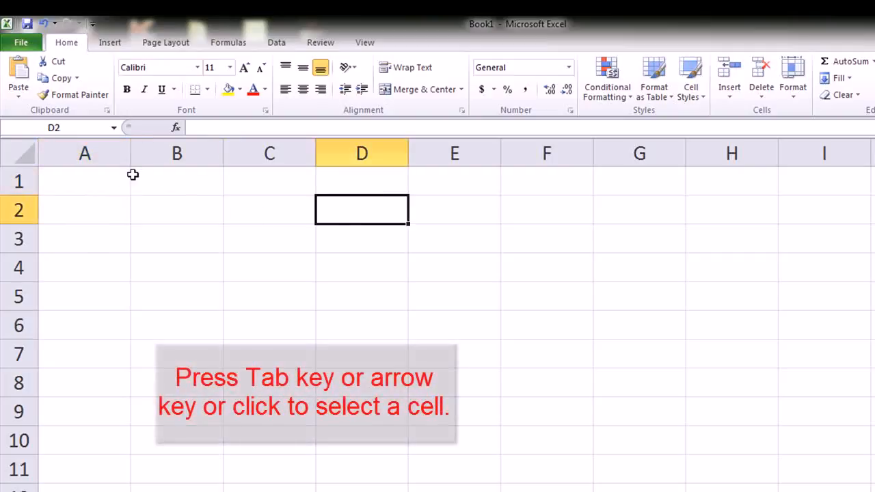
left_click(103, 176)
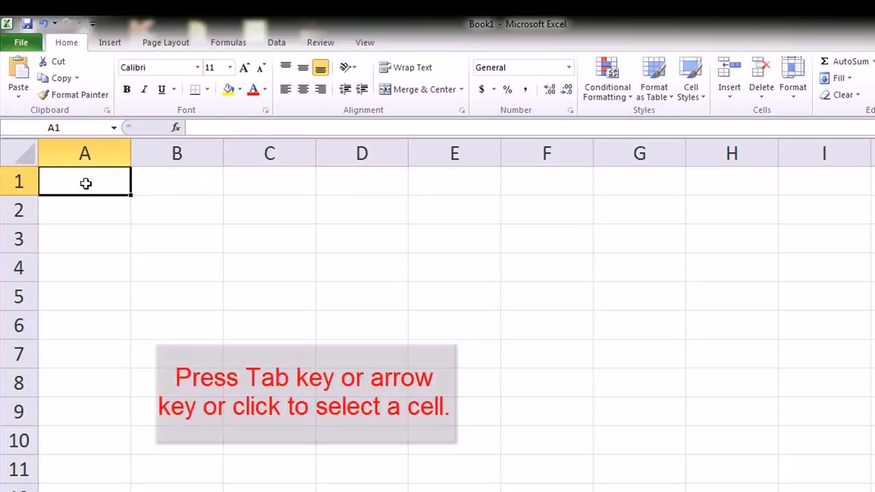
key("Tab")
key("Tab")
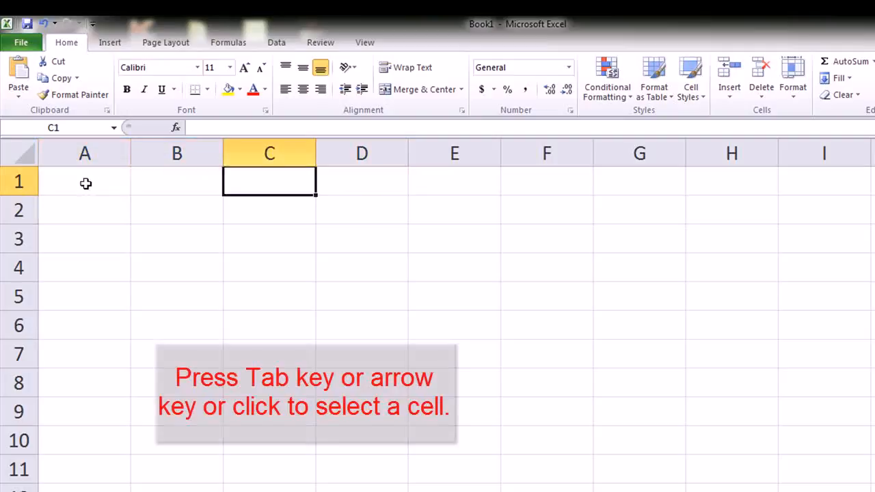
key("Return")
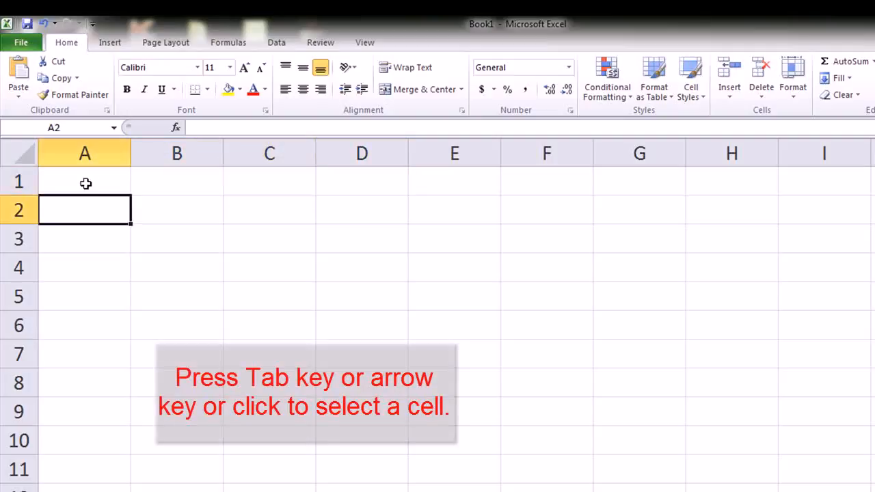
key("Right")
key("Right")
key("Right")
key("Right")
key("Down")
key("Left")
key("Left")
key("Left")
key("Left")
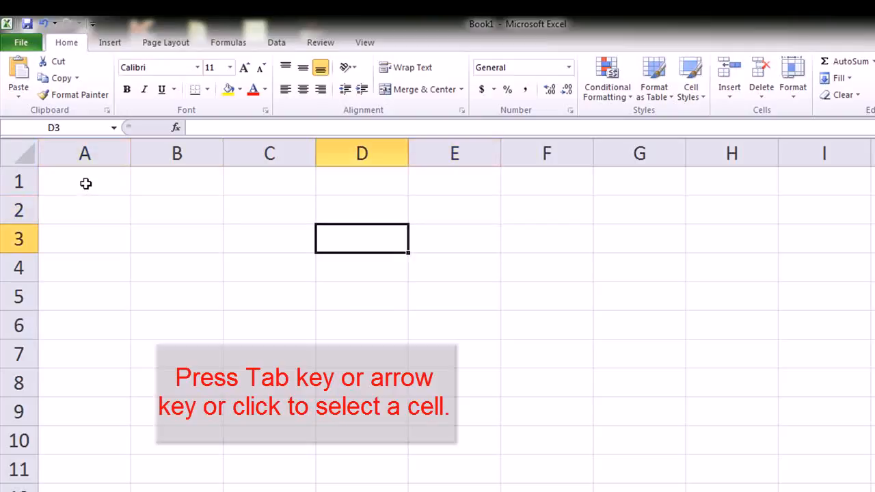
key("Up")
key("Up")
key("Right")
key("Left")
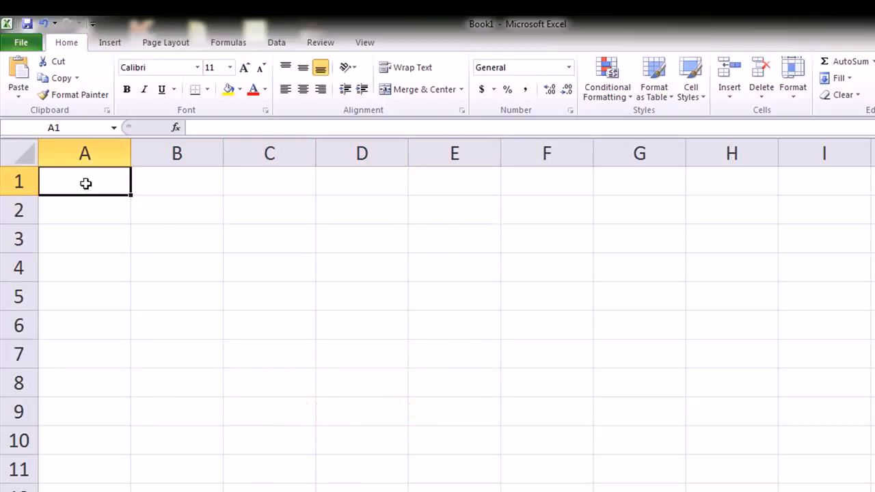
Step: Enter the sheet title "ABC Publisher's - Best Seller" in cell A1
type("AB")
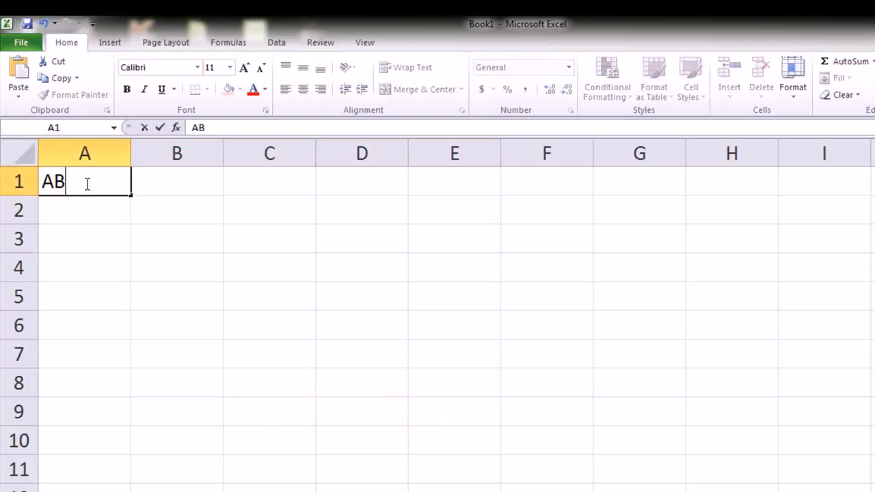
type("C Publishe")
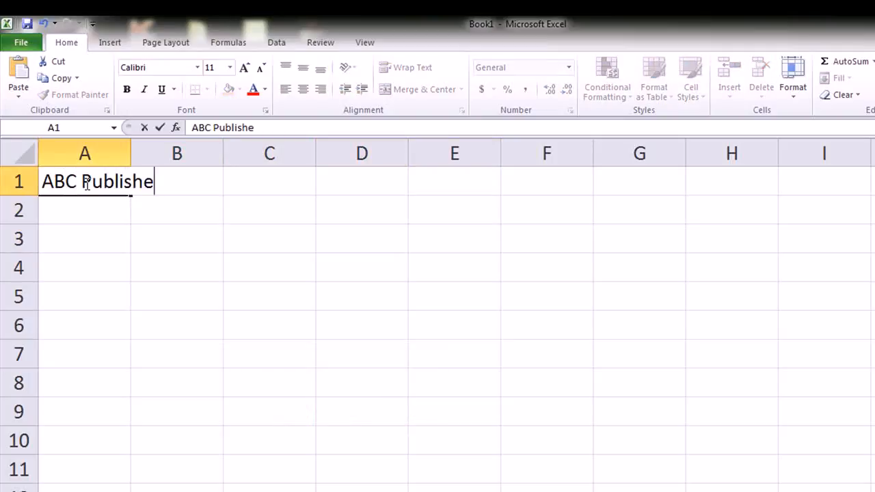
type("r's - Bw")
key("BackSpace")
type("est ")
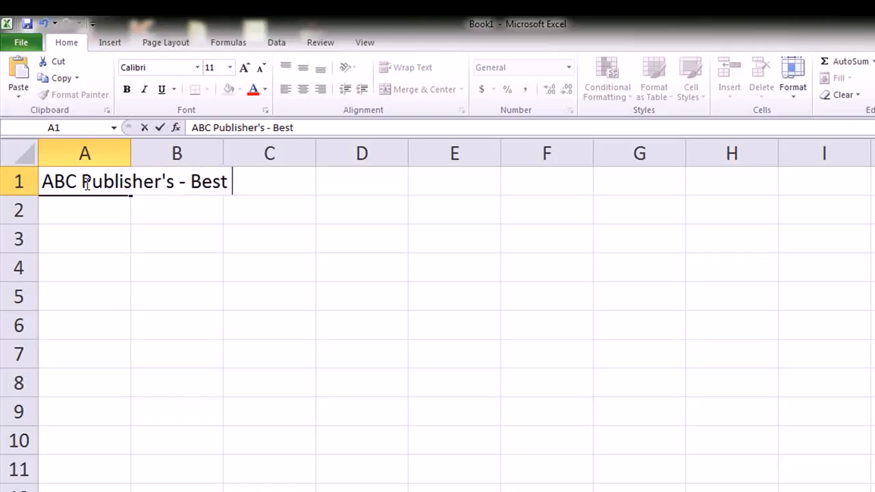
type("Seller")
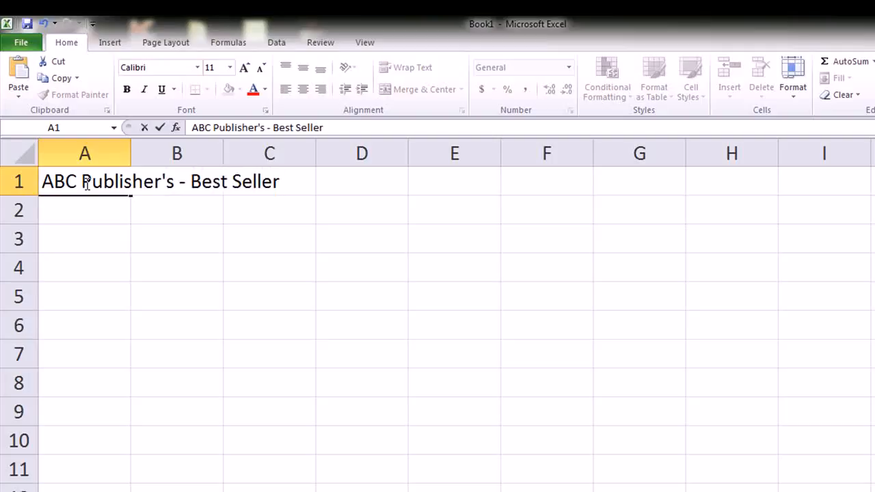
key("Return")
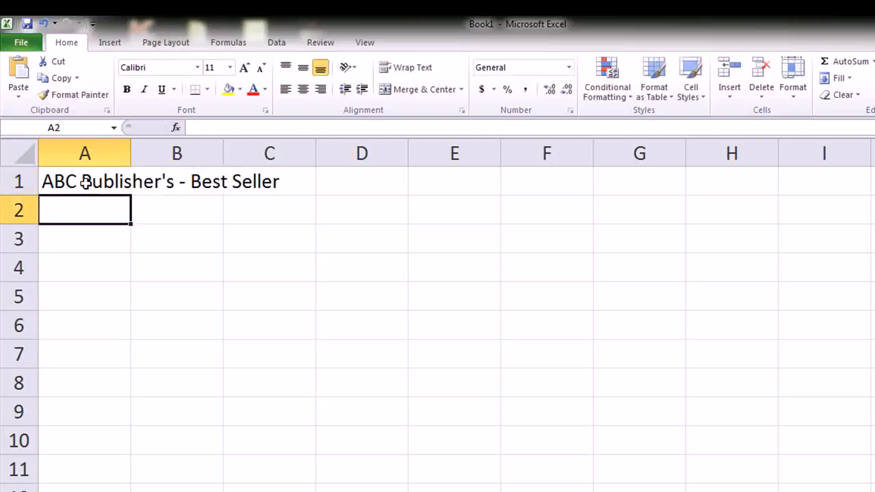
Step: Enter the row labels Novel, Story and Comics in cells A3 to A5
key("Return")
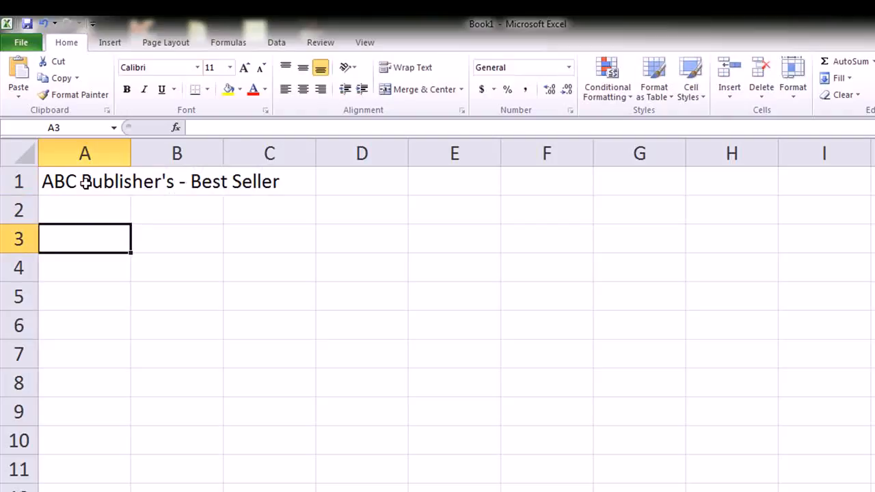
type("N")
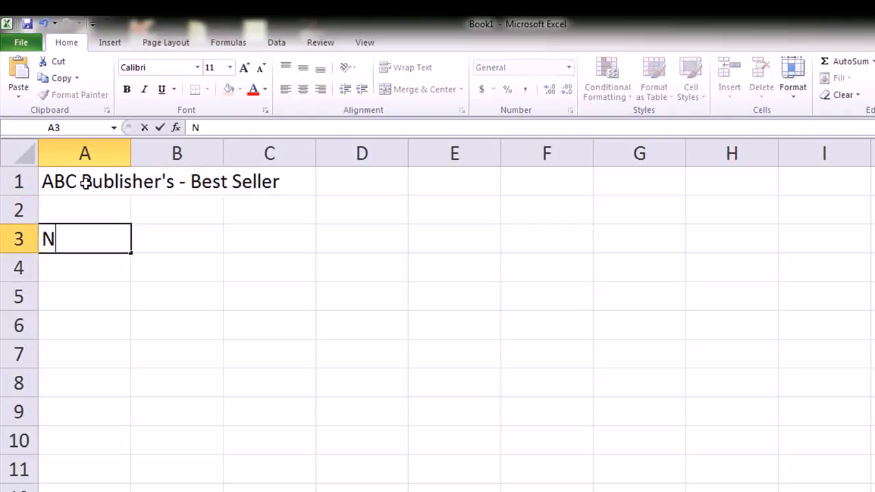
type("ovel")
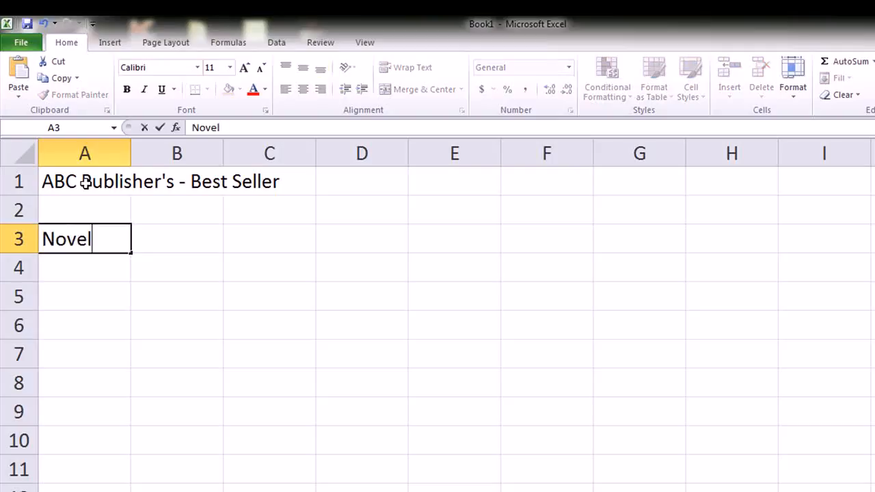
key("Return")
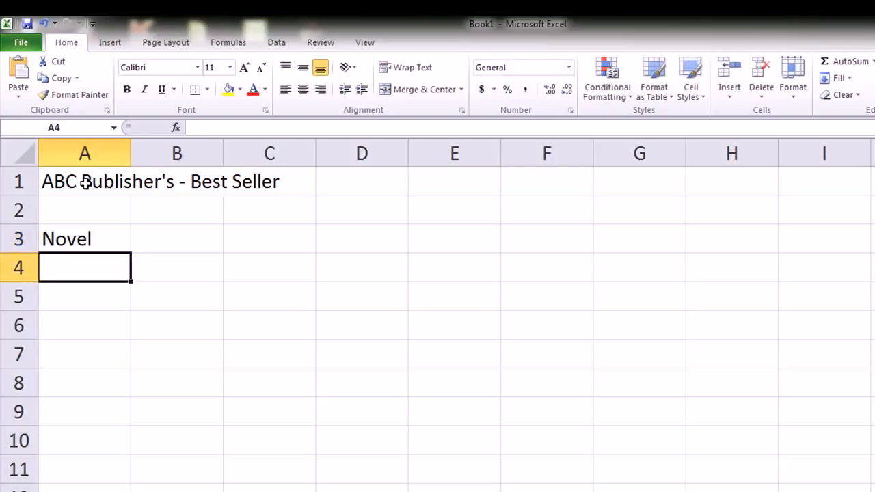
type("Story")
key("Return")
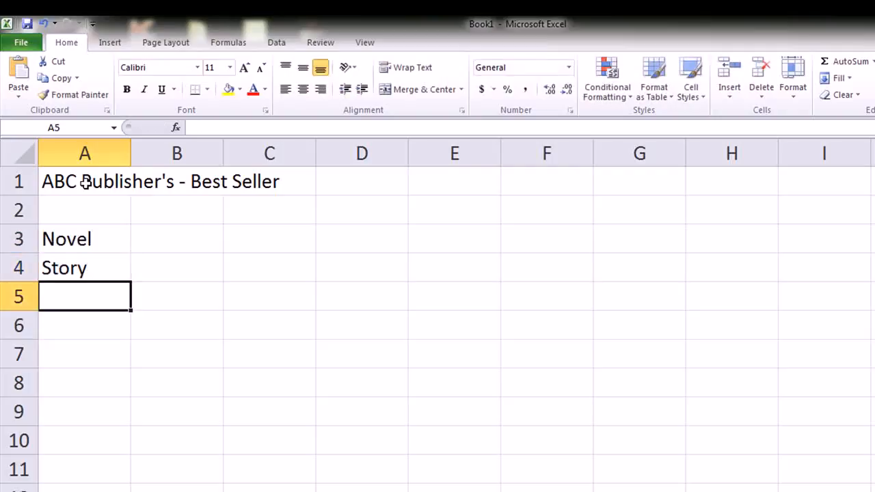
type("Comic")
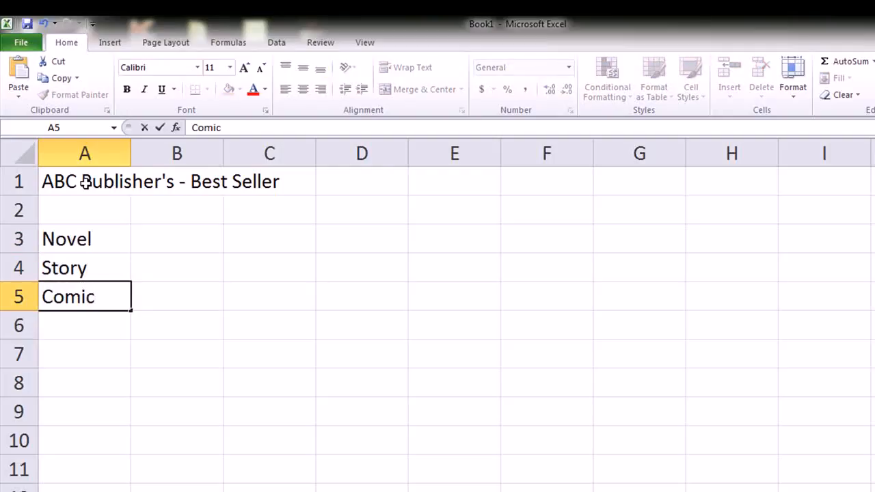
type("s")
key("Up")
Step: Enter January as the first month heading in cell B2
key("Up")
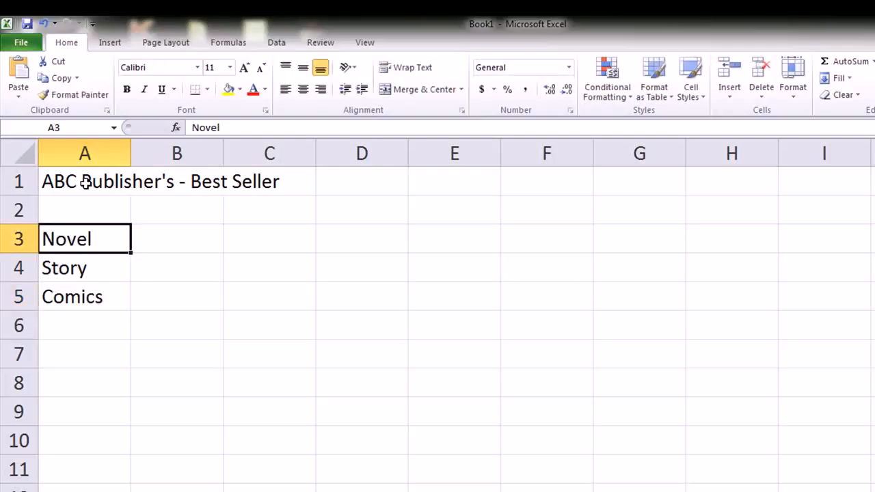
key("Right")
key("Up")
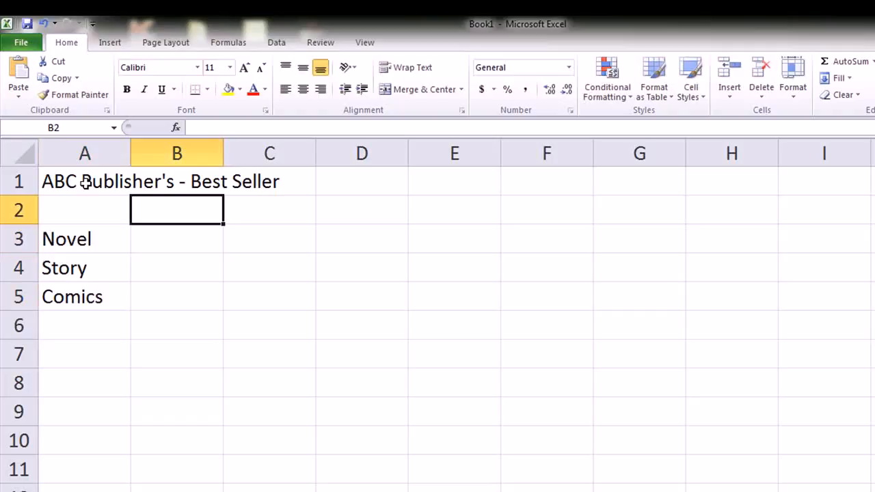
key("Right")
key("Left")
type("January")
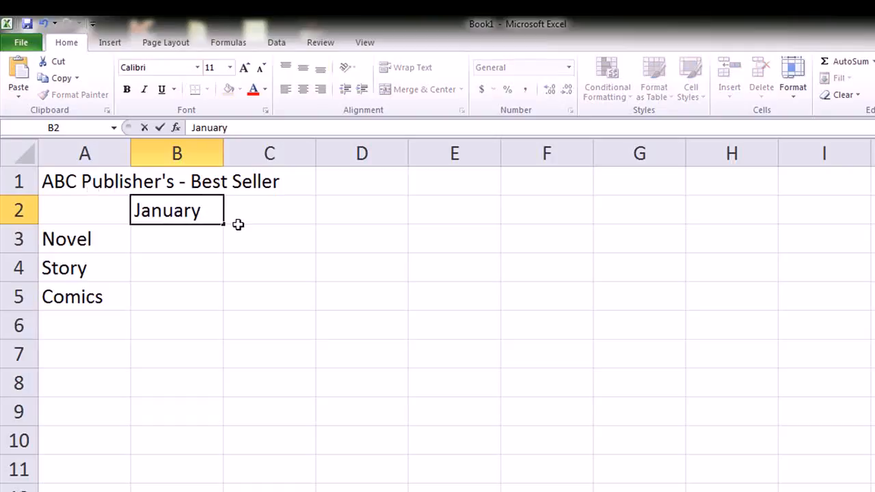
left_click(345, 212)
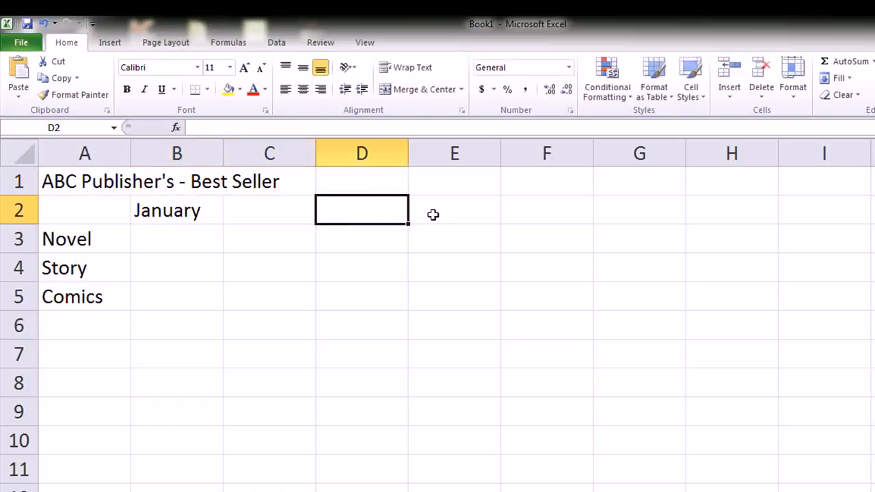
Step: Autofill the month headings from January in B2 across to D2, adding February and March
left_click(195, 211)
left_click(257, 213)
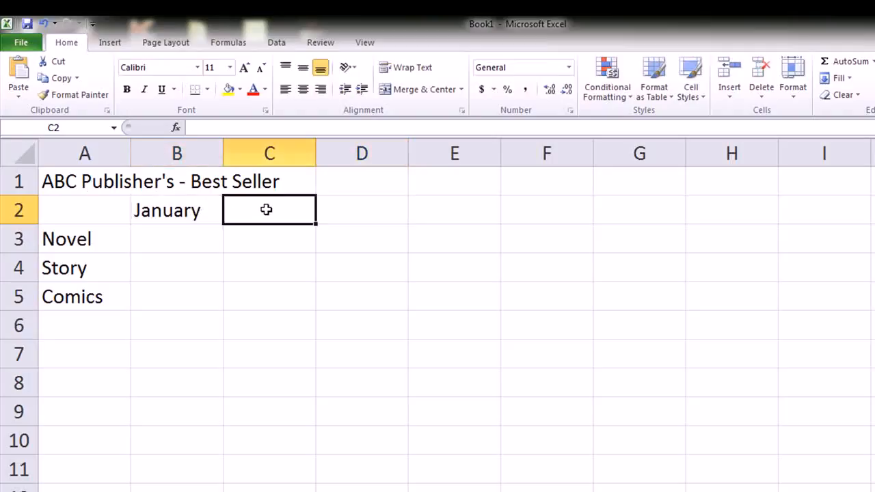
left_click(166, 215)
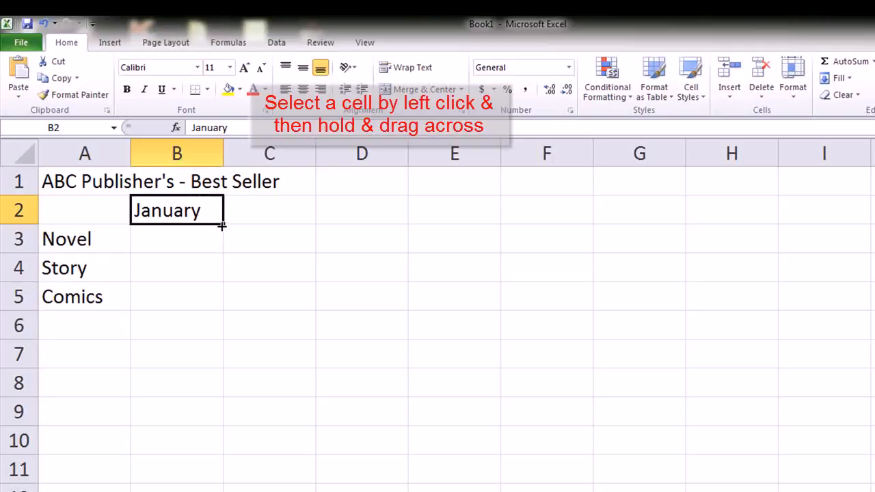
mouse_move(224, 225)
left_mouse_down()
mouse_move(227, 461)
mouse_move(226, 225)
mouse_move(871, 222)
mouse_move(687, 205)
mouse_move(187, 205)
mouse_move(202, 199)
mouse_move(386, 217)
left_mouse_up()
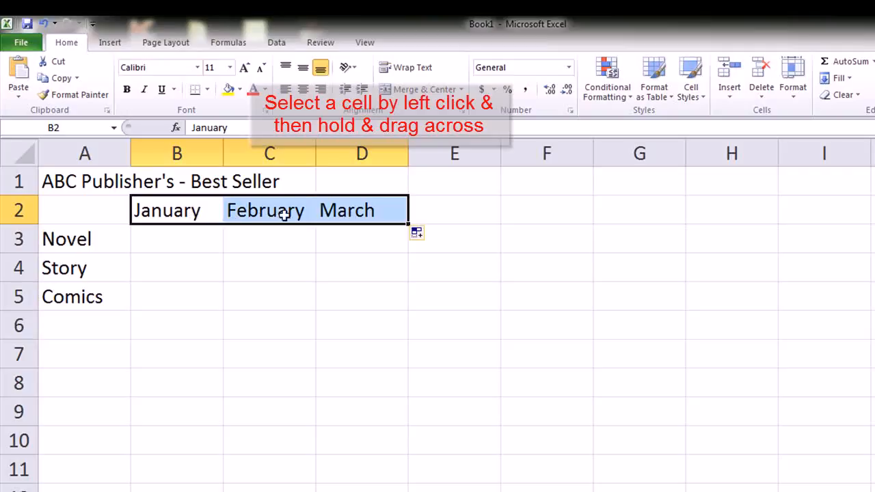
Step: Fill in the Novel row with 150 for January, 120 for February and 132 for March
left_click(158, 243)
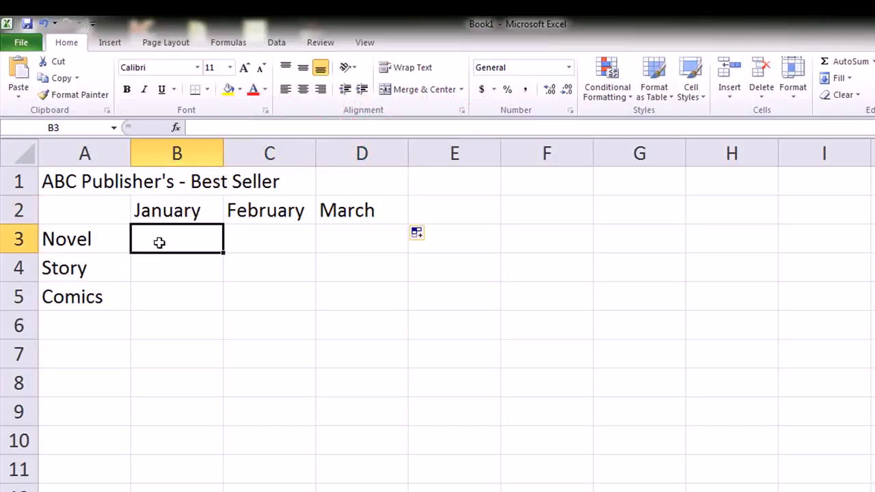
type("150")
key("Tab")
key("Tab")
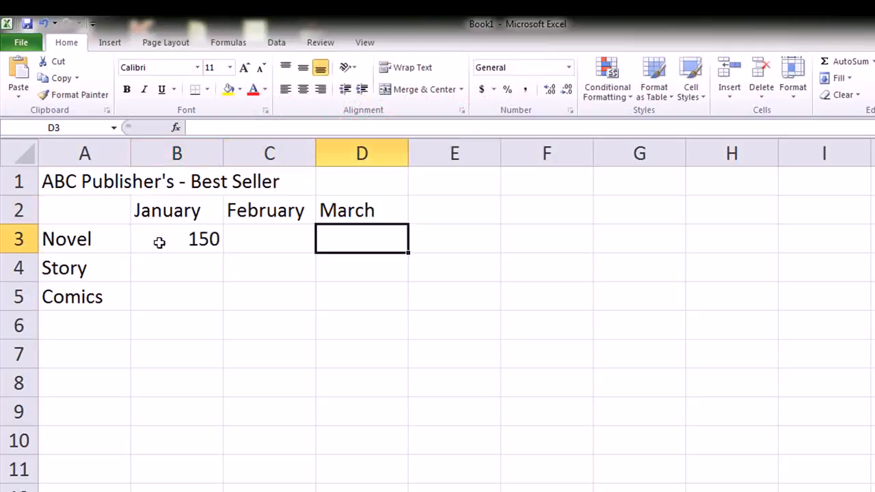
key("Left")
type("120")
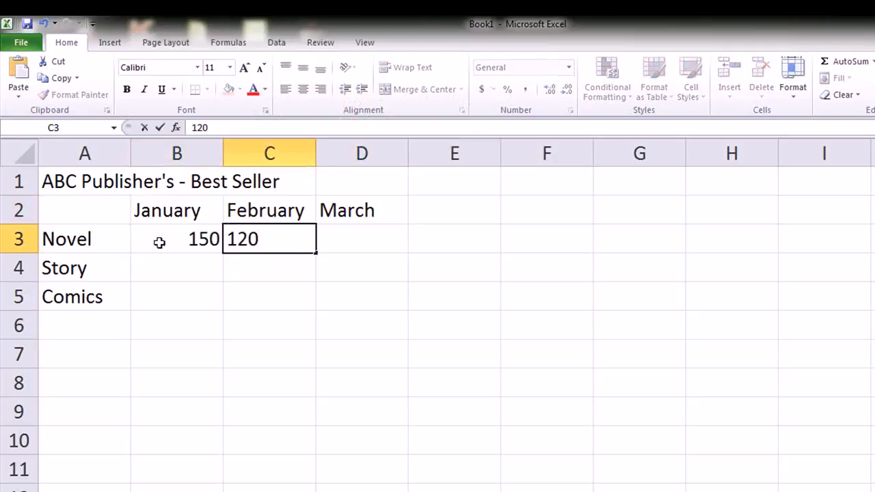
key("Tab")
type("132")
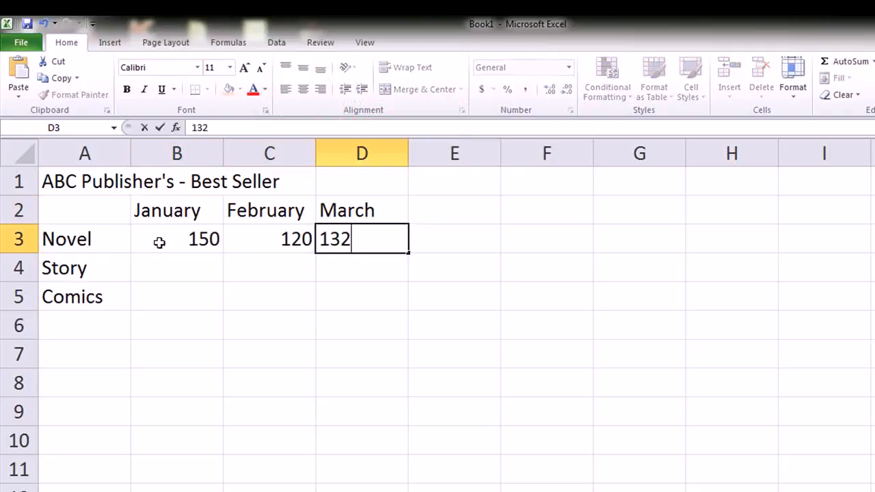
key("Return")
Step: Fill in the Story row with 114 for March, 154 for February and 102 for January
type("114")
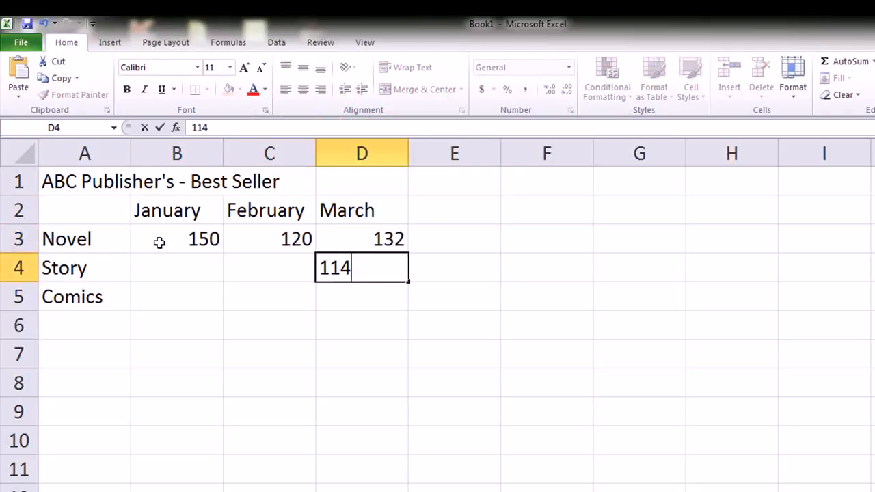
key("Left")
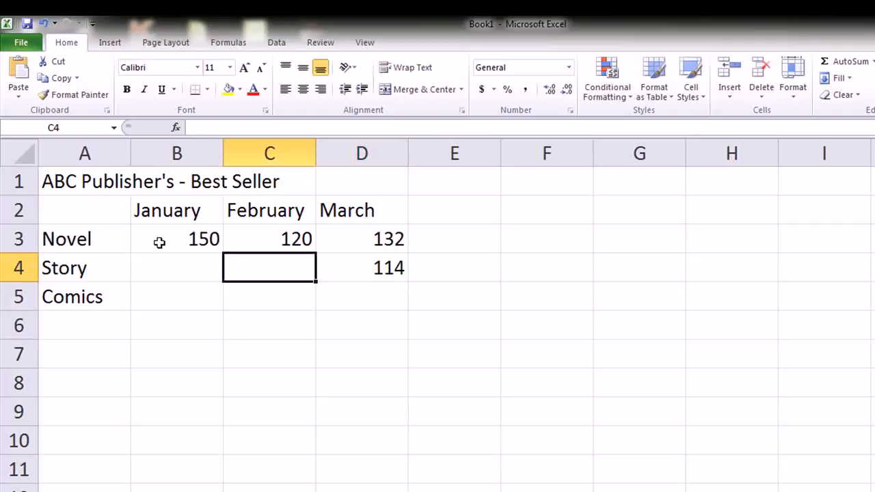
type("154")
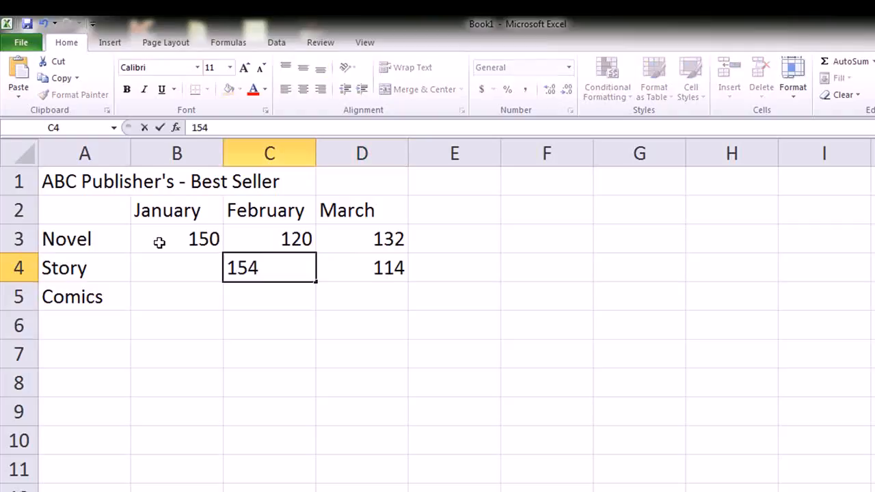
key("Left")
type("102")
key("Up")
key("Down")
Step: Fill in the Comics row with 145 for January, 159 for February and 178 for March
key("Down")
type("145")
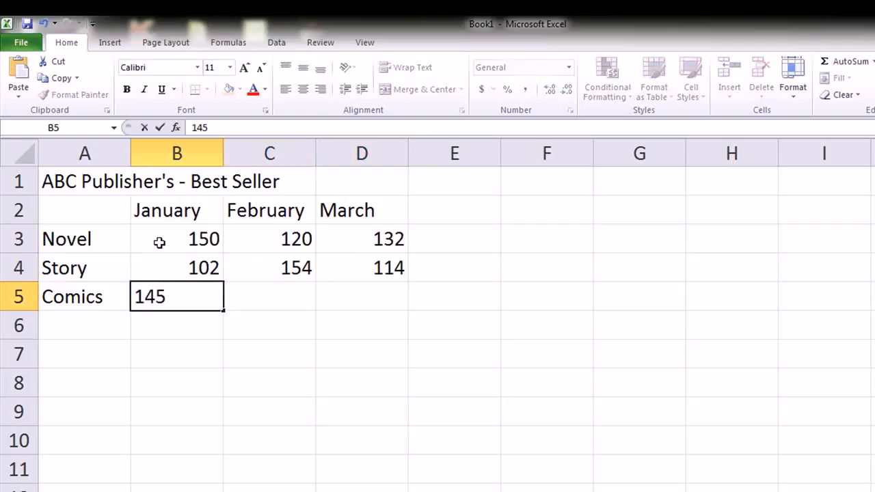
key("Tab")
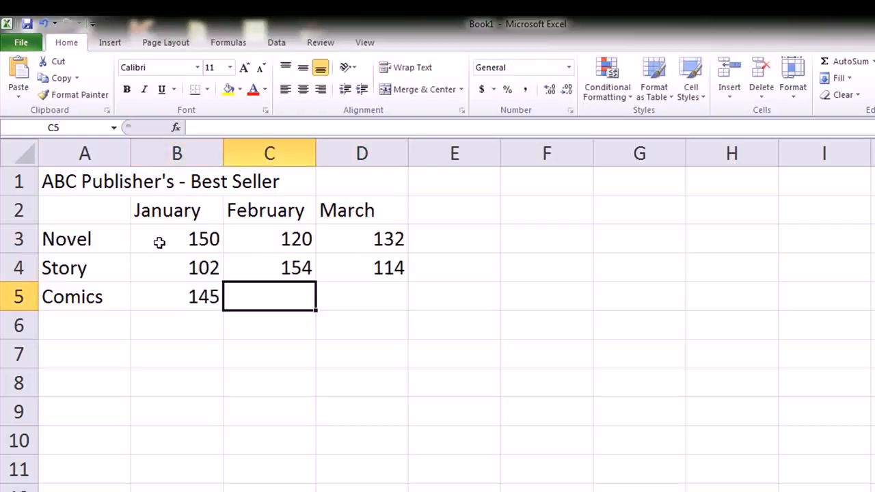
type("15")
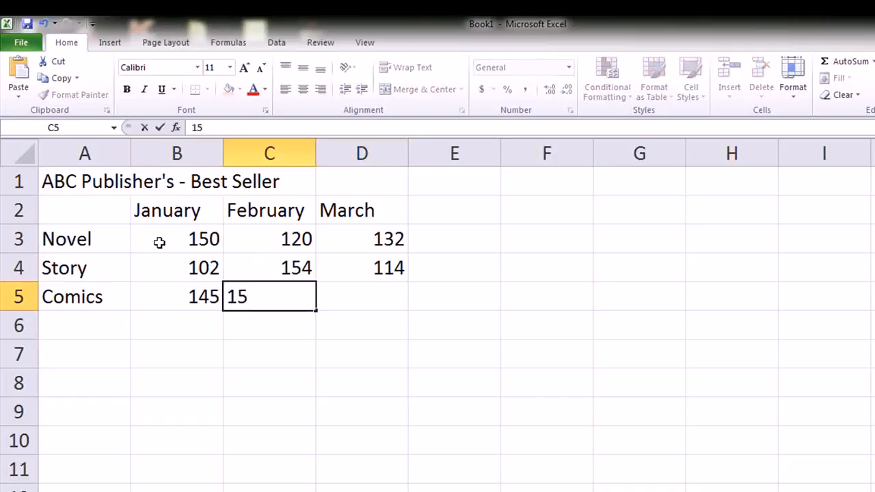
type("9")
key("Tab")
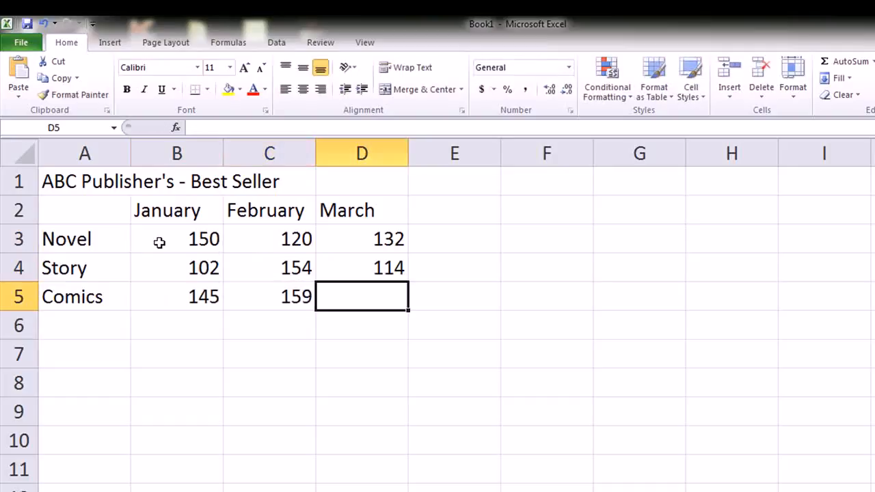
type("178")
key("Return")
Step: Add the row label Total in cell A6, below Comics
key("Left")
key("Left")
key("Left")
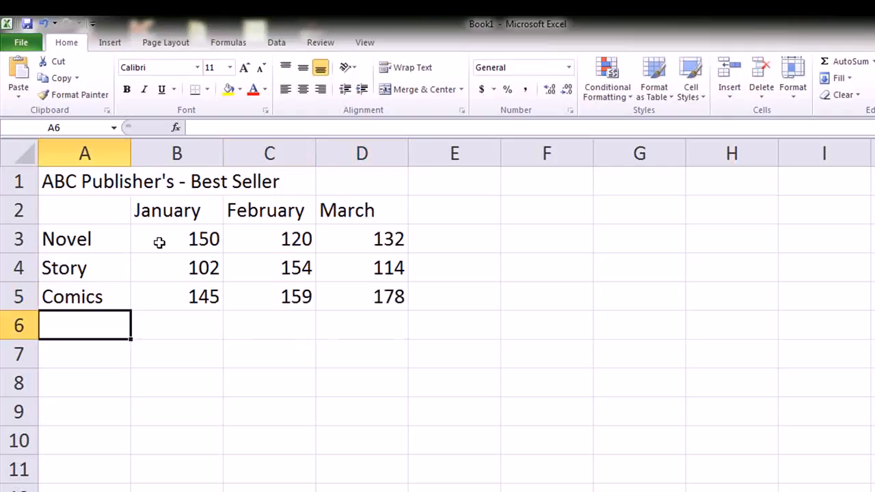
type("Total")
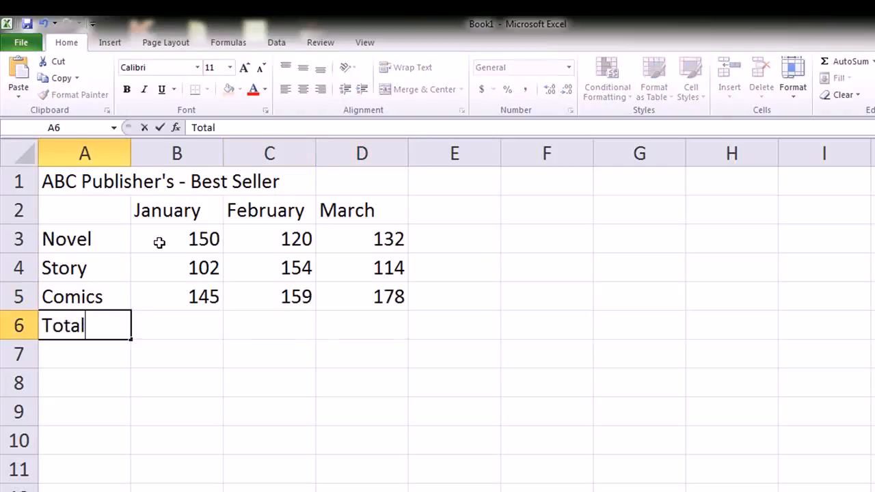
key("Tab")
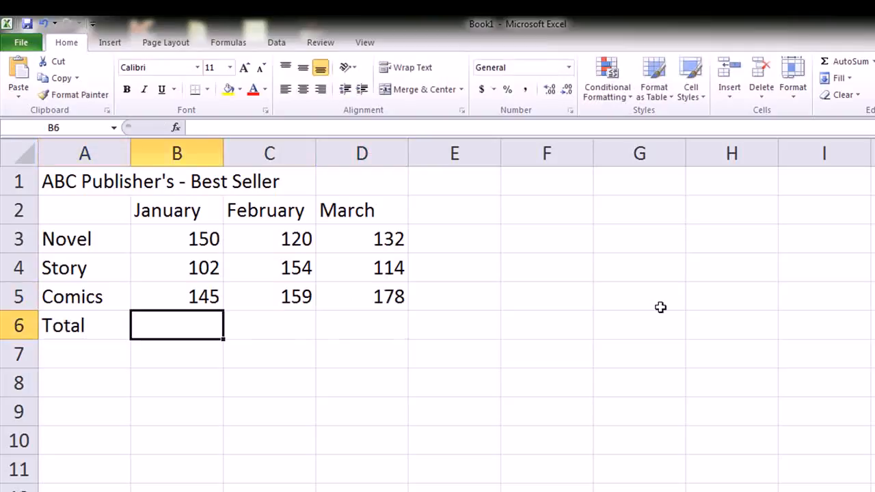
Step: Review the January sales figures for Novel, Story and Comics in cells B3 to B5
key("Up")
key("Up")
key("Up")
key("Down")
key("Down")
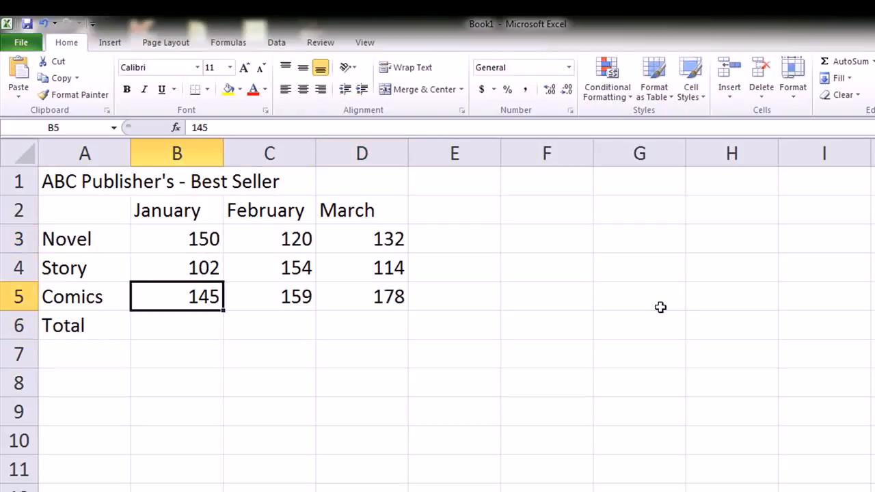
key("Up")
key("Up")
key("Down")
key("Down")
Step: Total the January sales in cell B6 using AutoSum over B3:B5
key("Down")
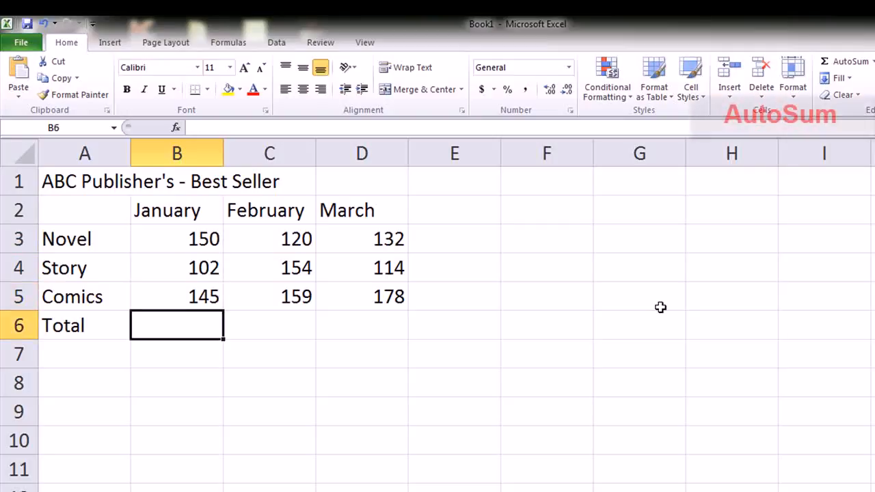
double_click(851, 65)
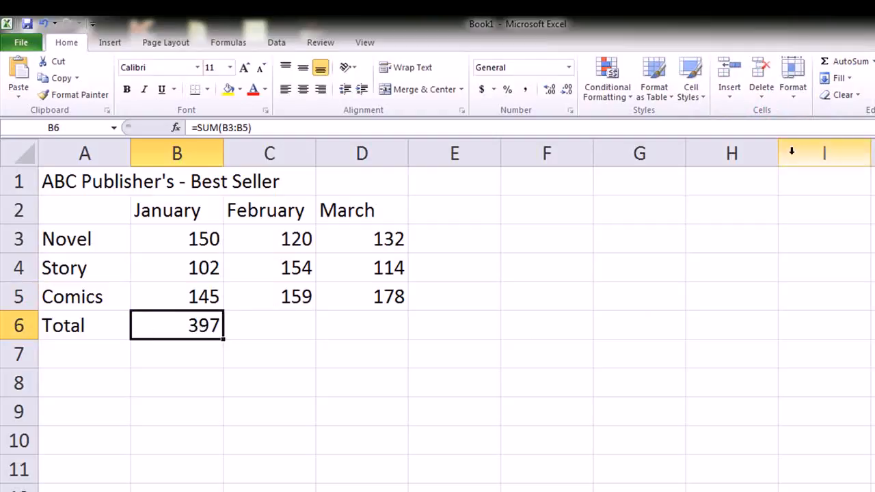
left_click_drag(259, 128, 191, 127)
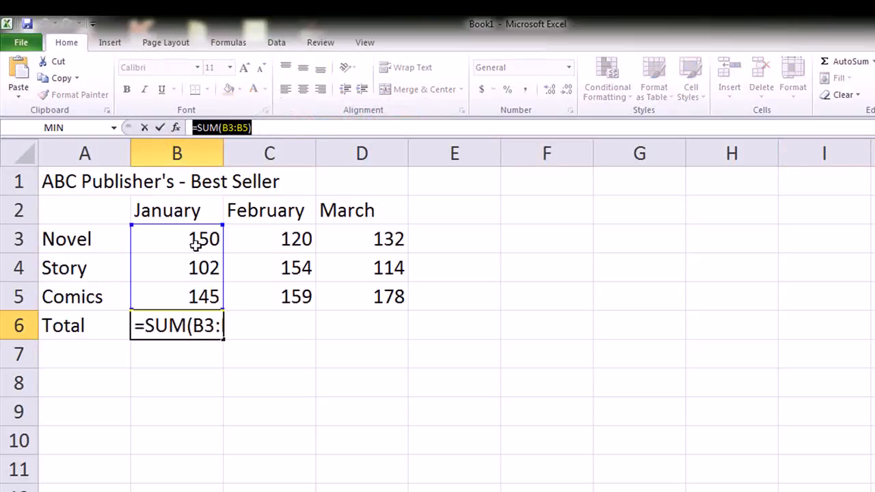
left_click(236, 326)
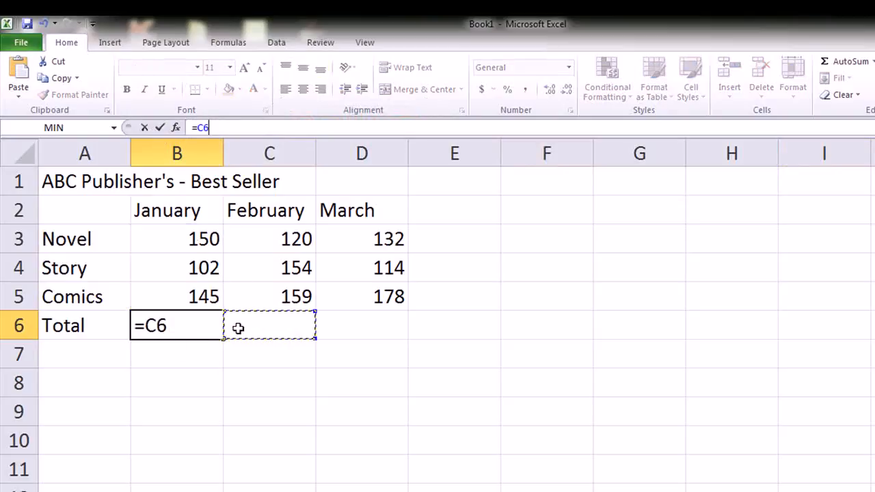
left_click(353, 327)
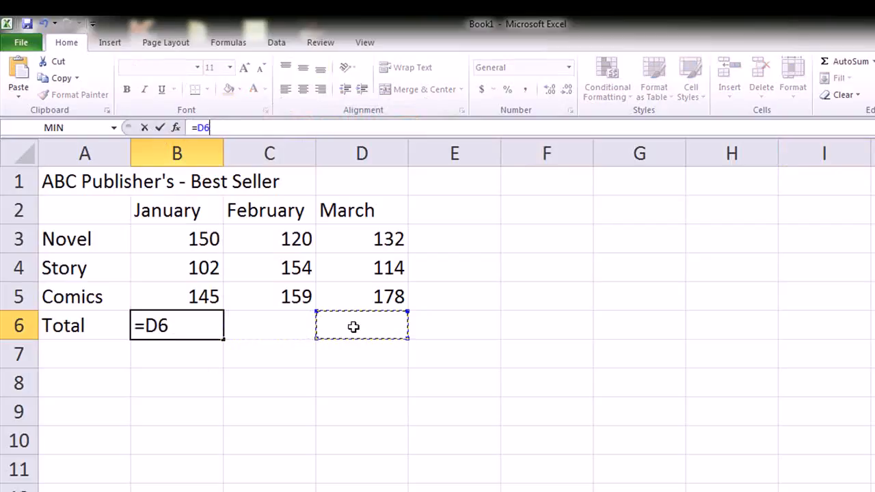
key("Return")
left_click(187, 326)
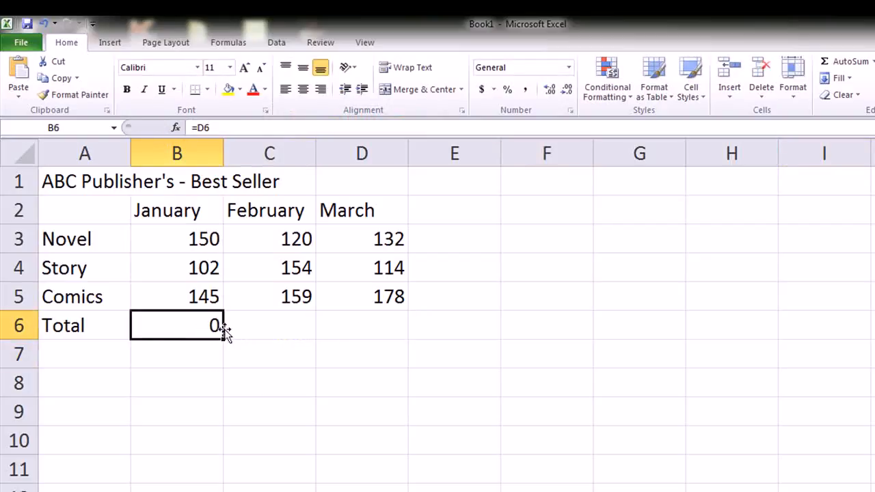
key("ctrl+z")
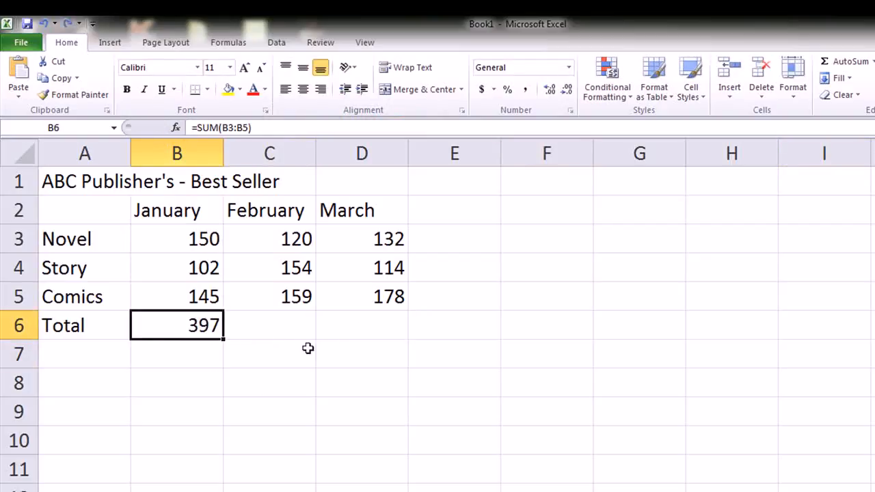
Step: Autofill the January total formula from B6 across to D6 for February and March
left_click(272, 352)
left_click(183, 327)
left_click(286, 330)
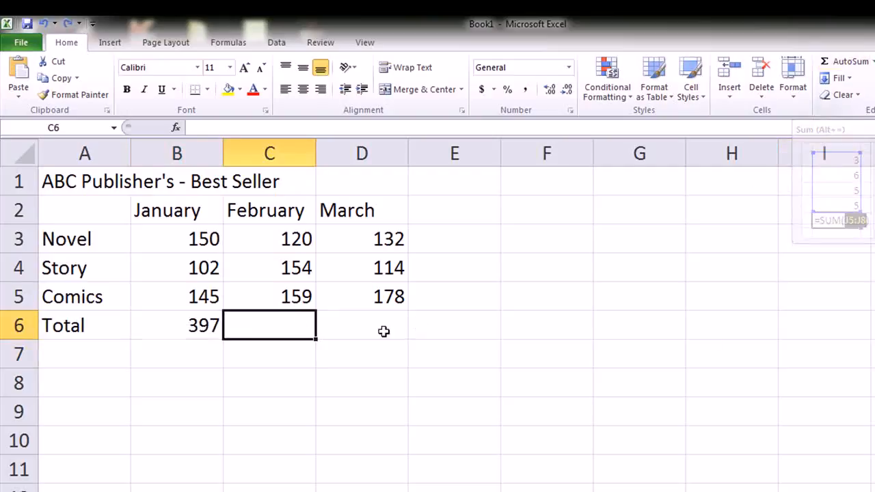
left_click(198, 326)
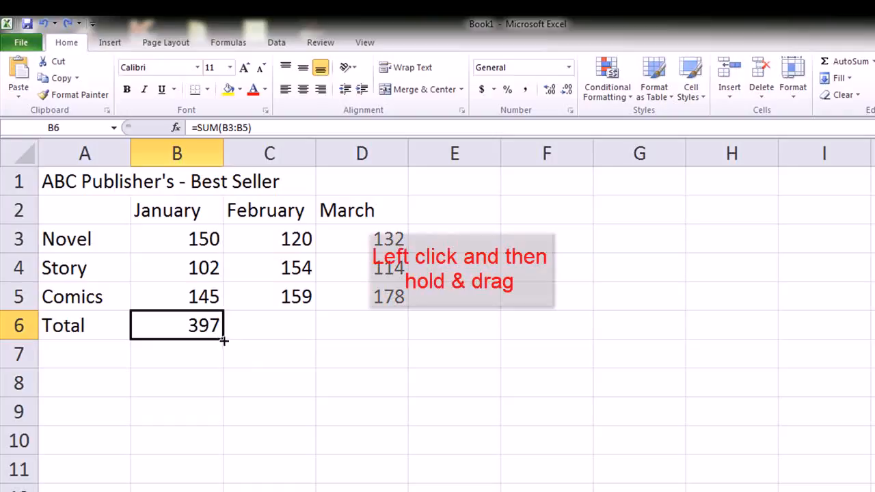
left_click_drag(223, 339, 413, 338)
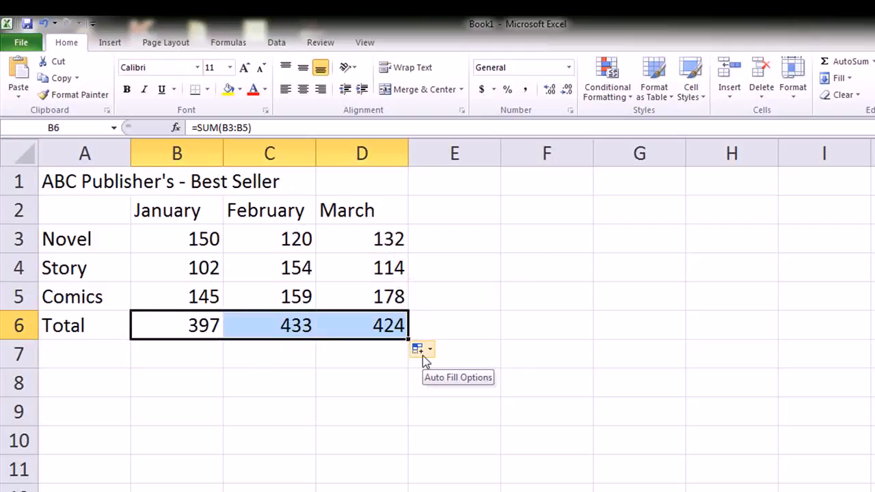
Step: Add the column heading Total in cell E2, next to March
left_click(440, 212)
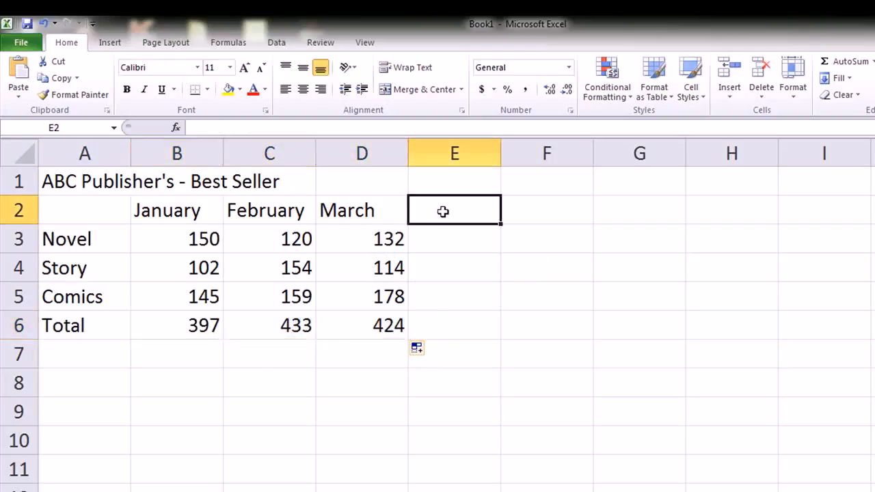
type("Total")
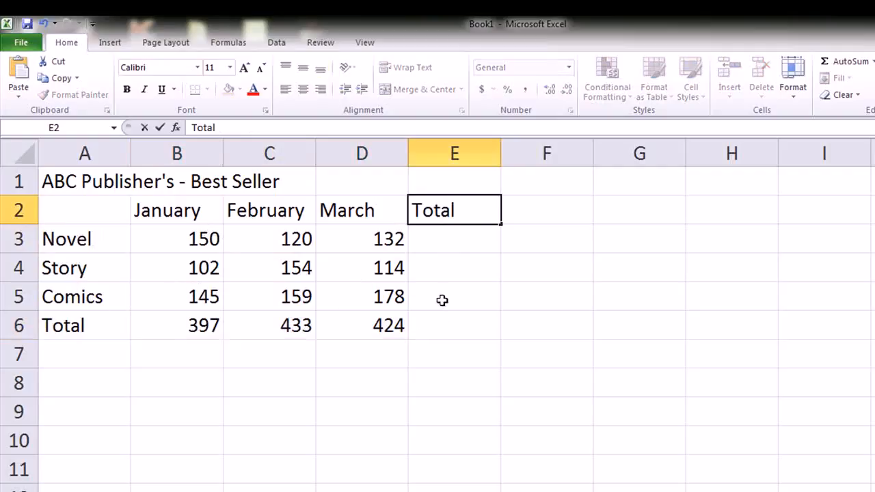
Step: Sum the Novel row in E3 with AutoSum over B3:D3 and autofill the formula down to E6
left_click(435, 244)
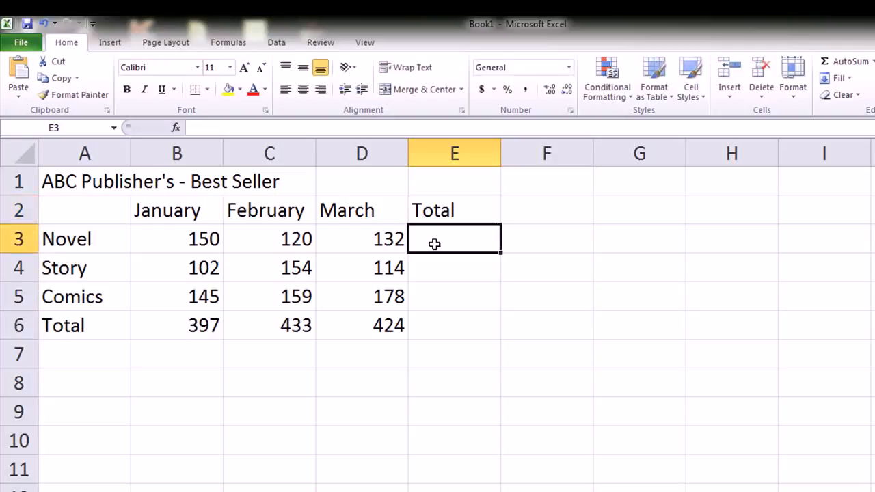
double_click(848, 63)
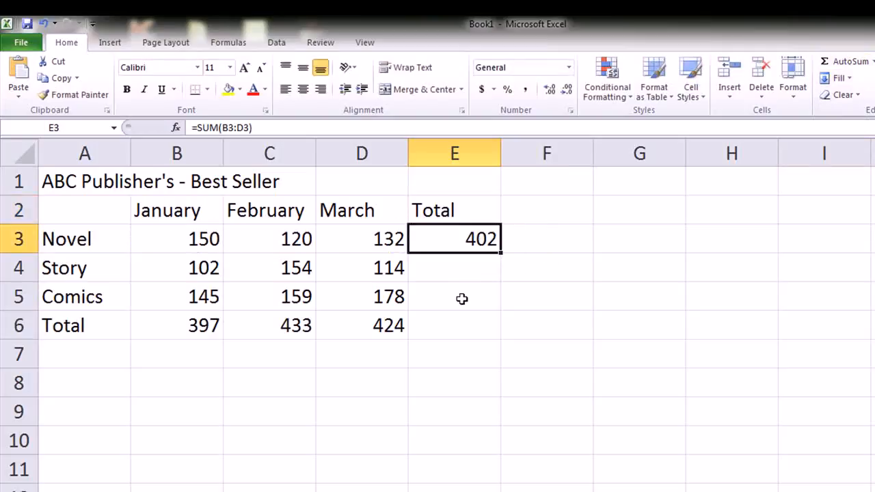
left_click_drag(502, 254, 499, 330)
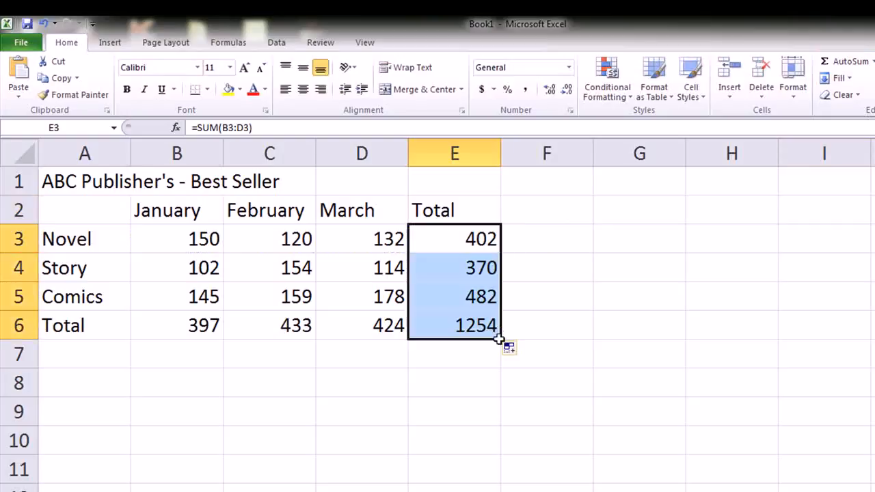
left_click(473, 328)
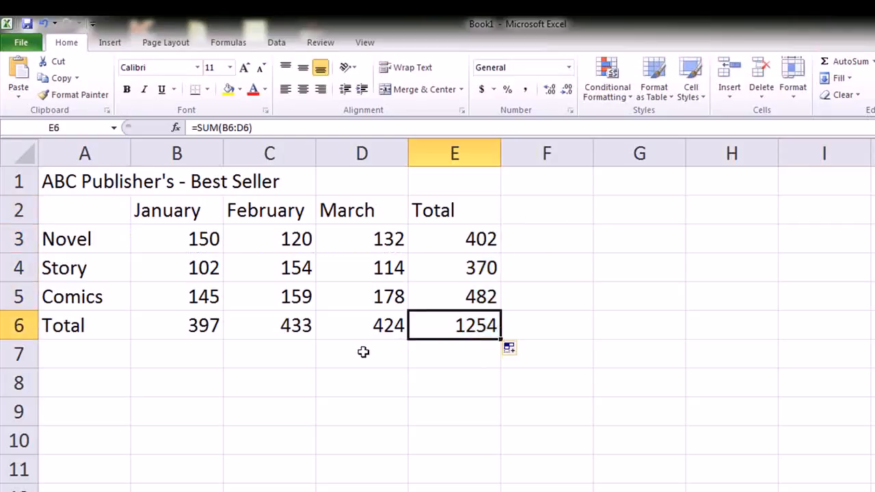
left_click(237, 383)
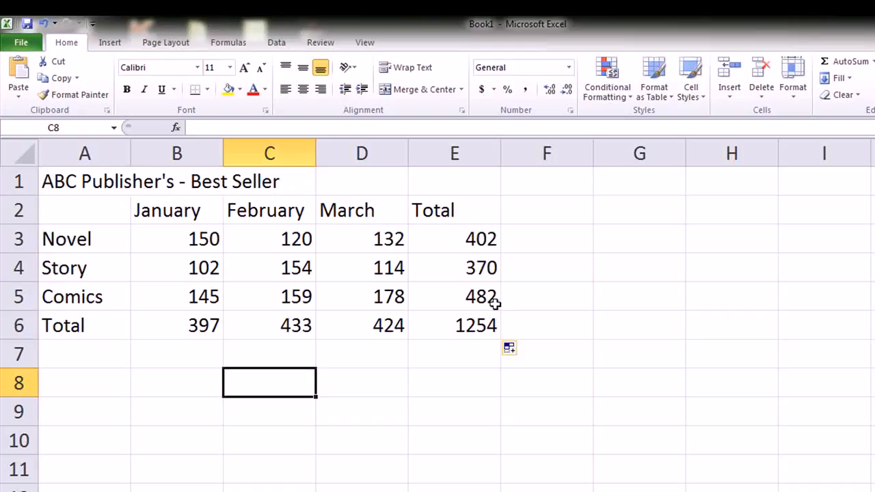
Step: Merge and center the table title across cells A1 to E1
left_click(176, 182)
left_click(67, 181)
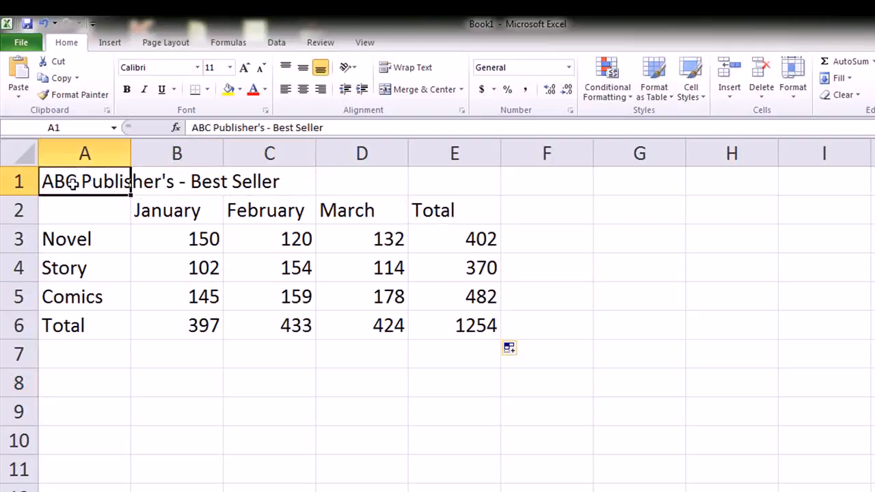
left_click_drag(72, 186, 447, 193)
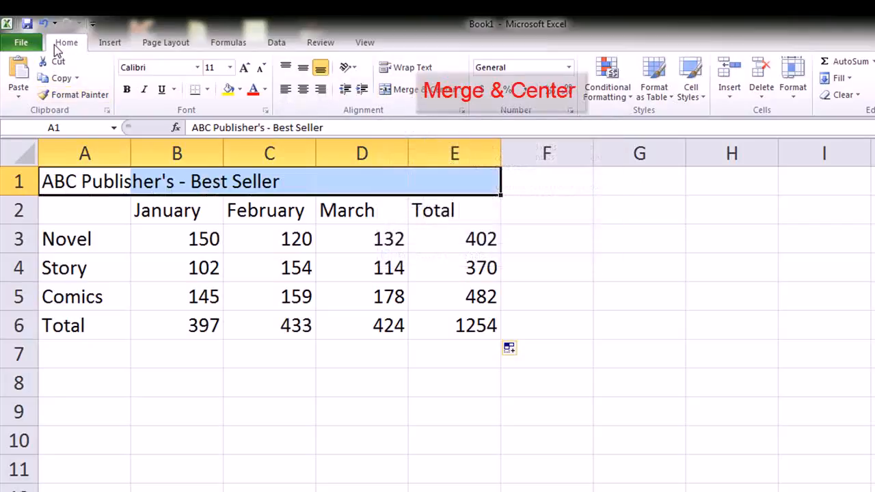
left_click(429, 92)
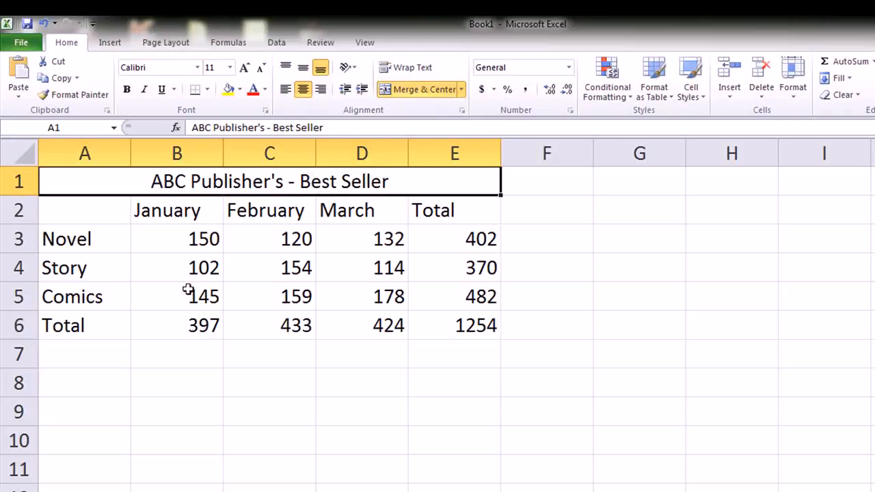
left_click(170, 348)
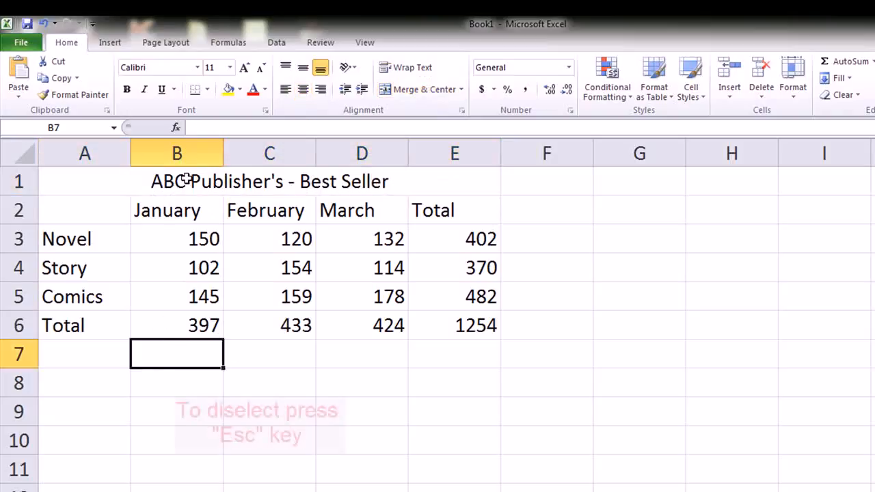
left_click(157, 181)
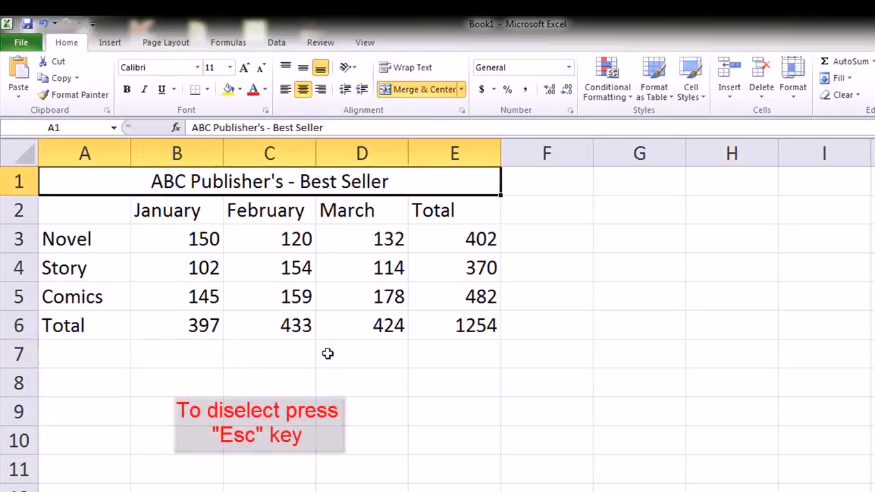
left_click(205, 357)
left_click(336, 372)
left_click(519, 383)
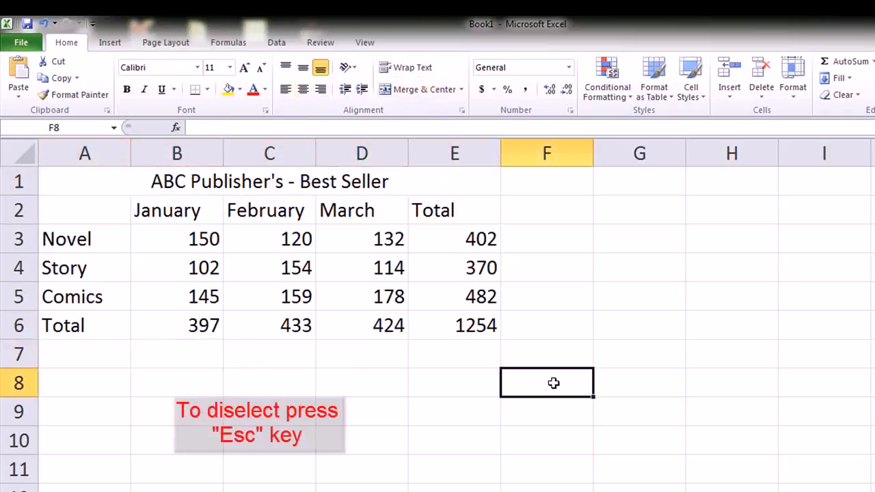
left_click(202, 193)
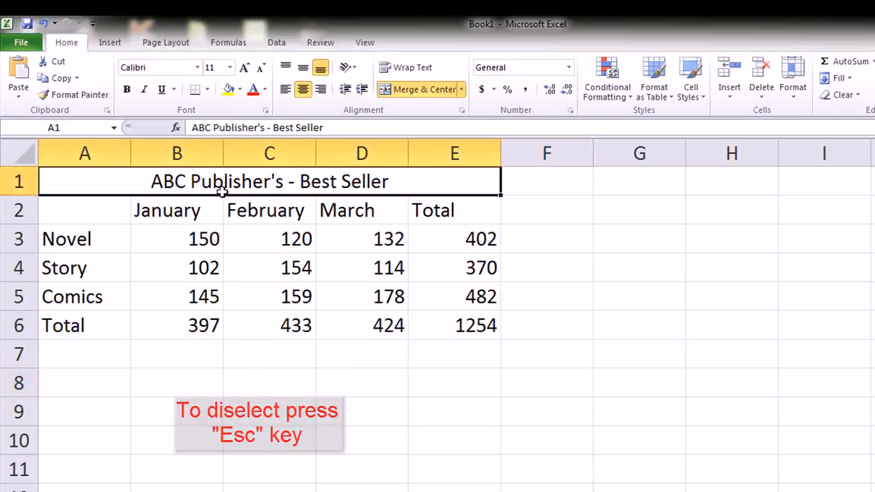
left_click(233, 373)
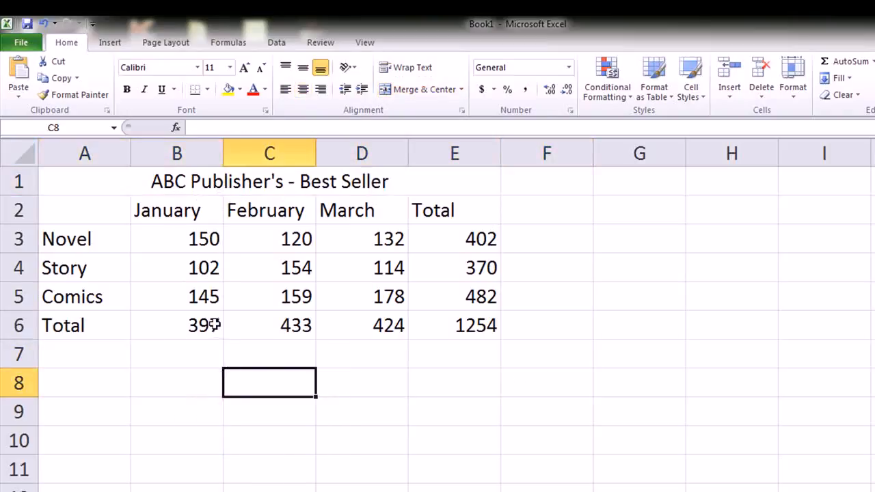
Step: Examine the contents behind the title, the month heading, the sales figure and the January total cells
left_click(139, 182)
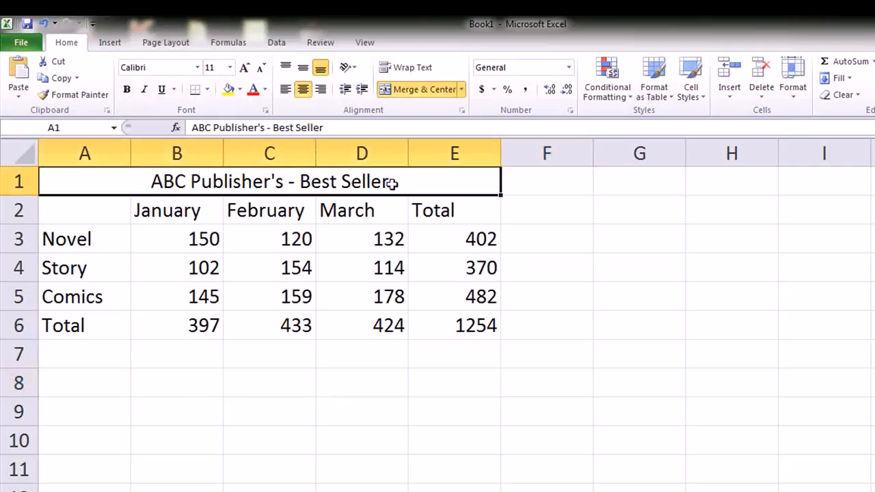
left_click_drag(324, 127, 195, 129)
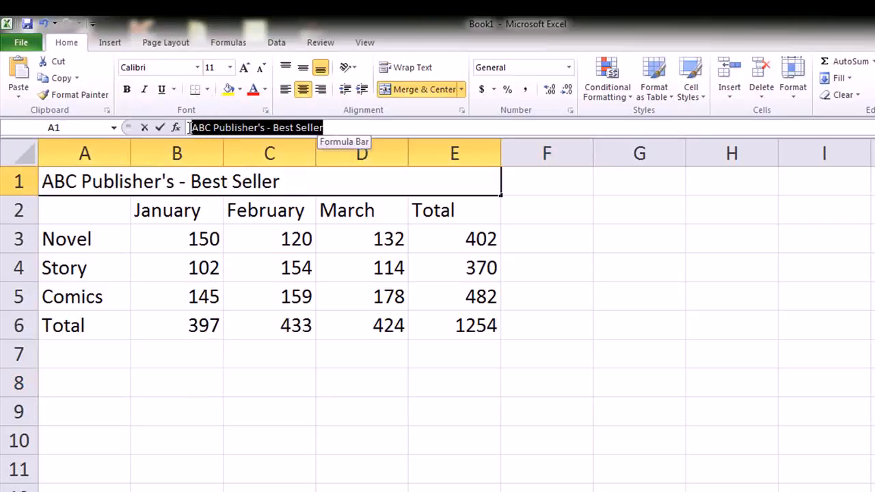
left_click(181, 233)
left_click(277, 221)
left_click(297, 245)
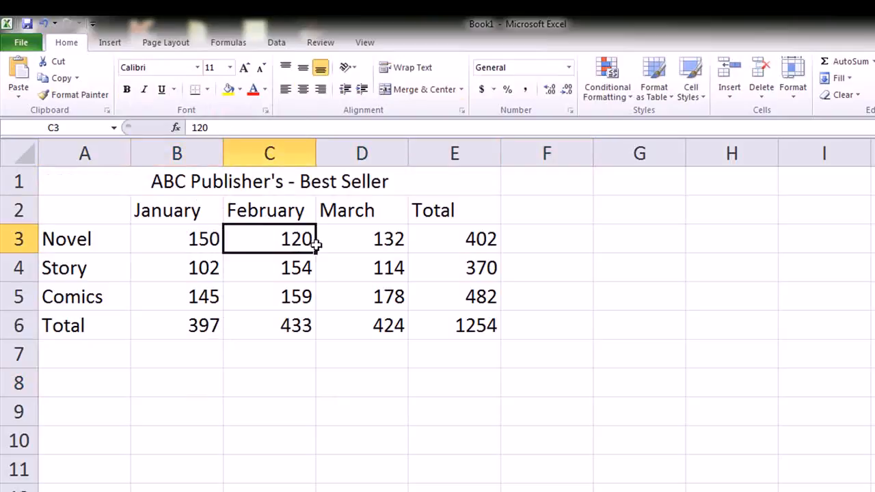
left_click(384, 244)
left_click(355, 213)
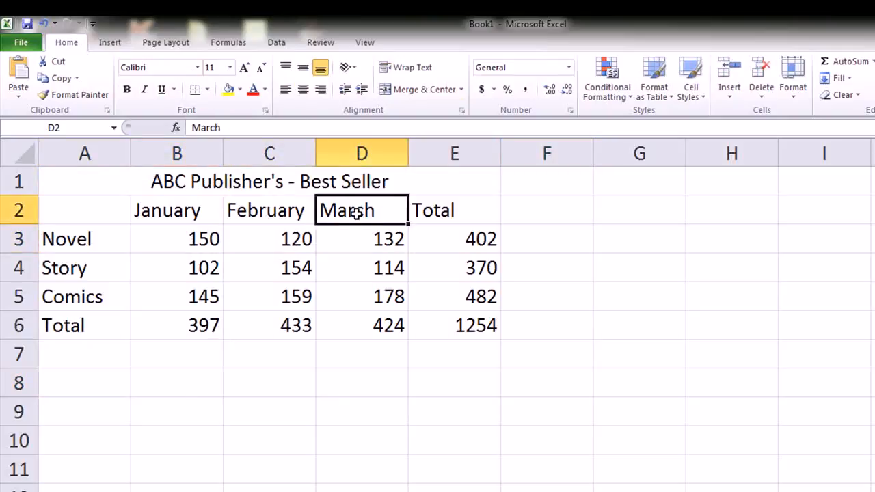
left_click(212, 332)
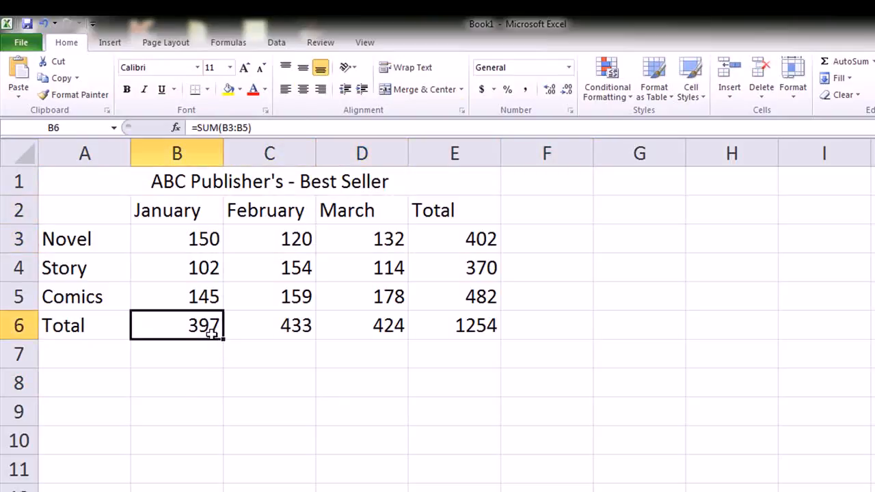
left_click(209, 300)
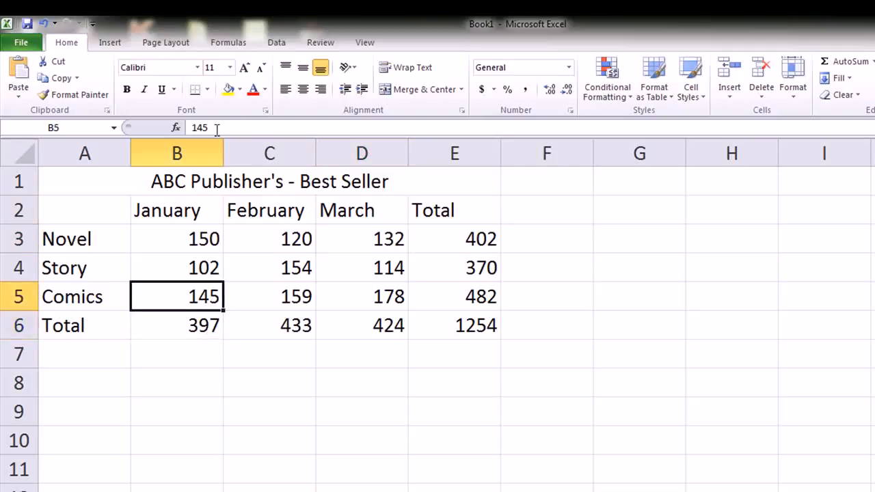
left_click(197, 327)
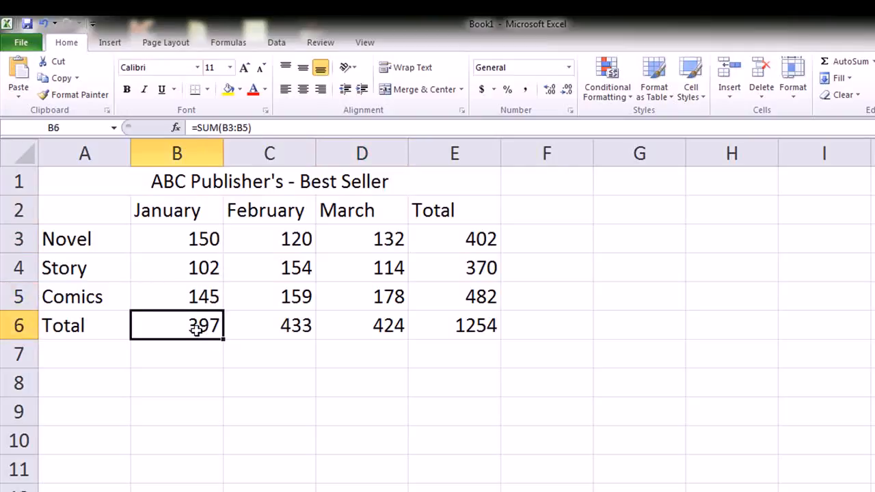
Step: Make the table title "ABC Publisher's - Best Seller" in the merged cell A1 bold
left_click(222, 186)
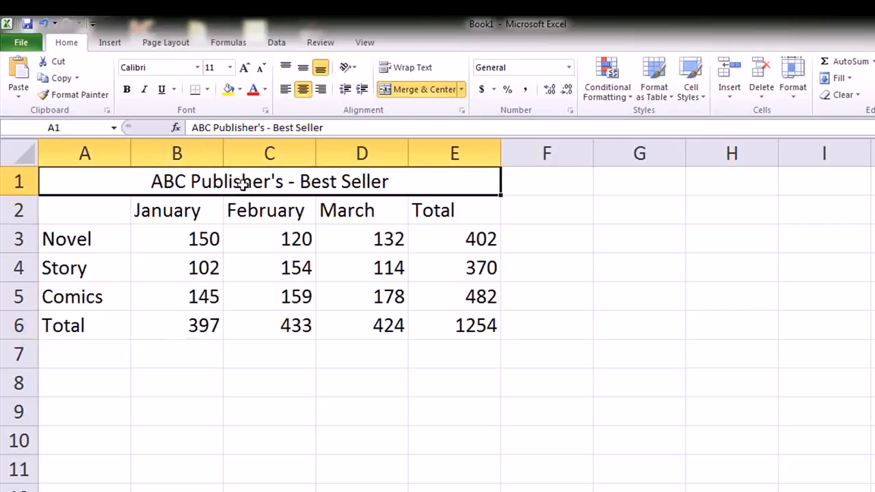
left_click_drag(322, 128, 192, 128)
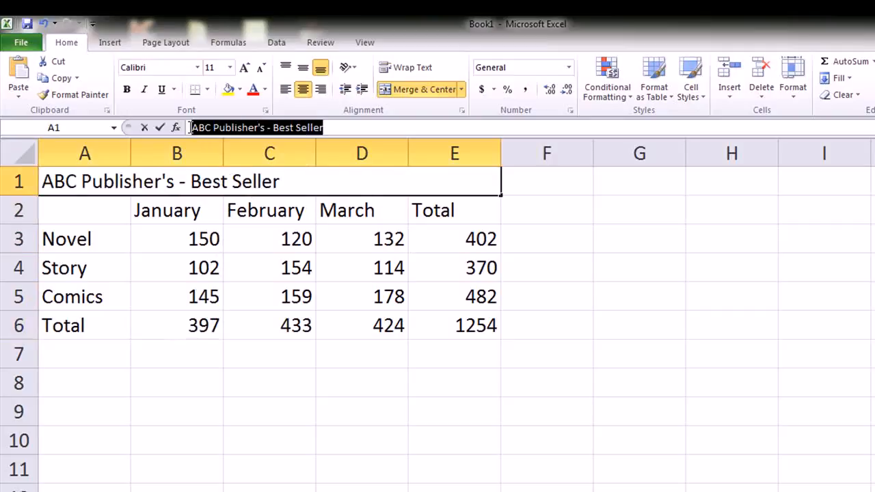
left_click(127, 90)
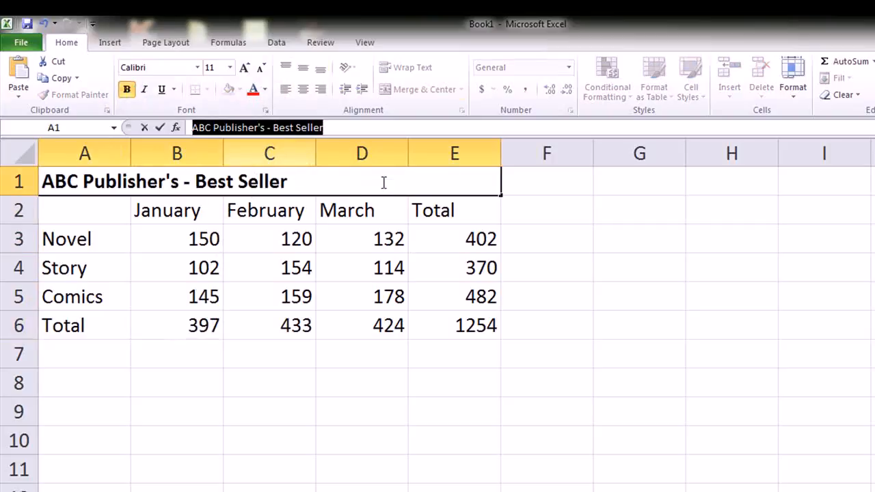
left_click(678, 332)
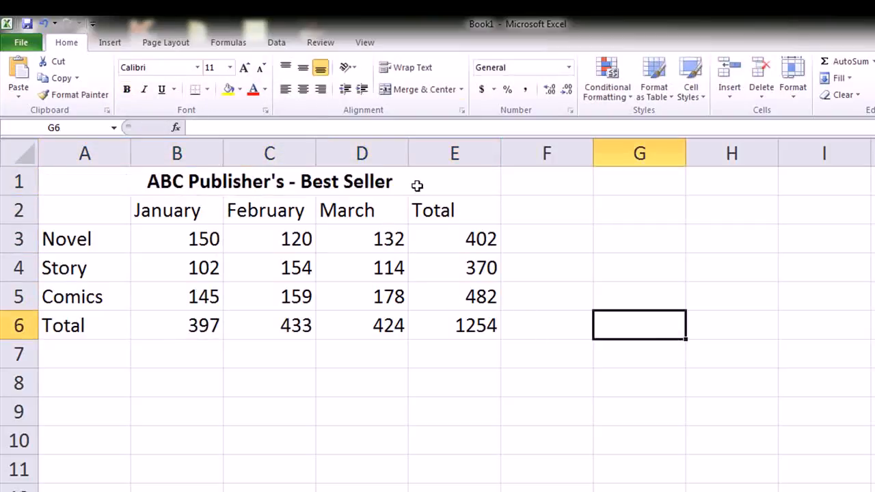
Step: Make the column headings in B2:E2 and the row labels in A3:A6 bold
left_click_drag(447, 205, 180, 202)
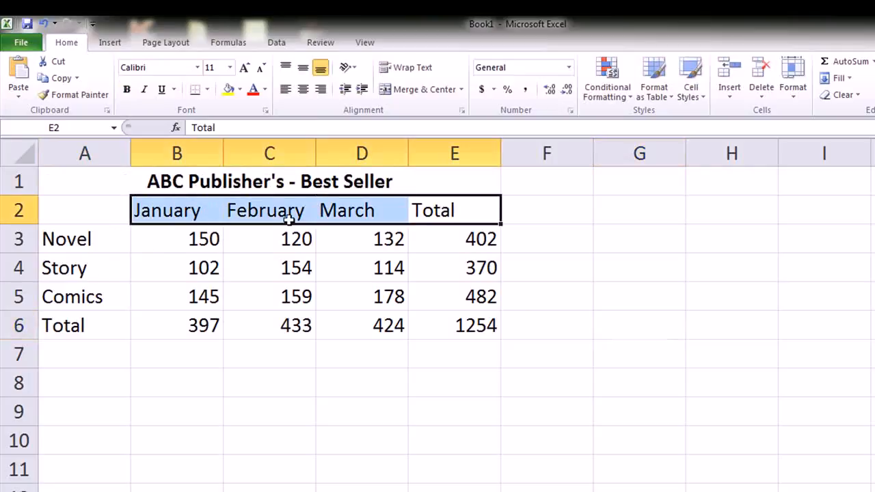
left_click(126, 90)
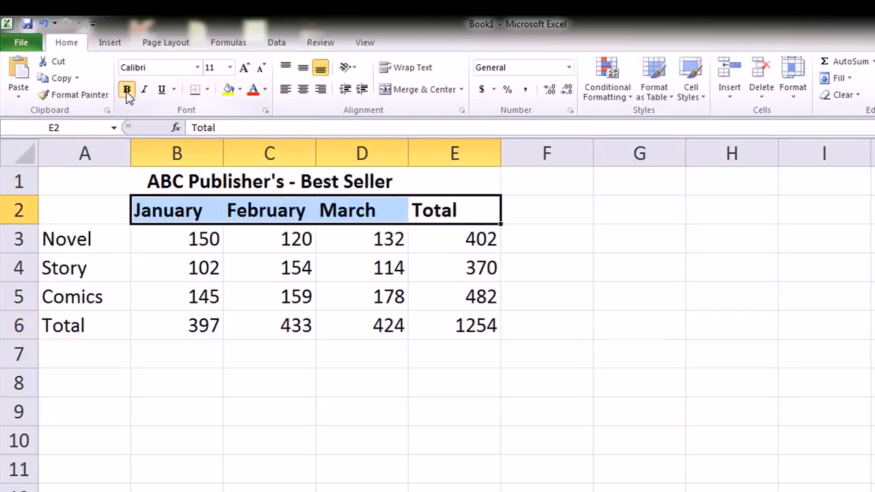
left_click_drag(72, 240, 75, 326)
left_click(132, 90)
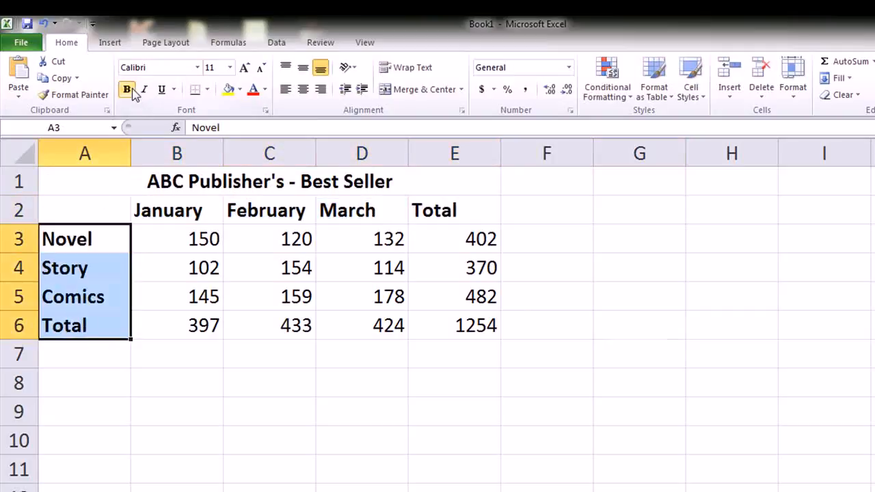
left_click(335, 390)
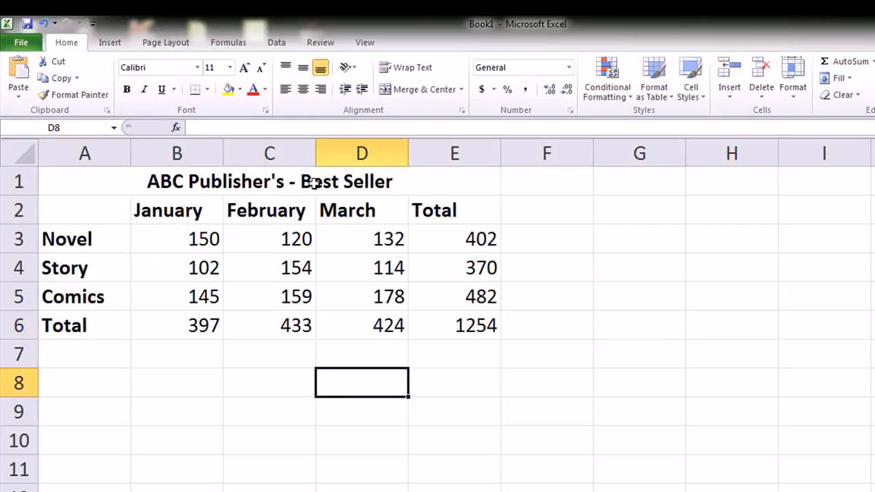
Step: Set the title's font color to Automatic and fill its merged cell with light orange
left_click(433, 182)
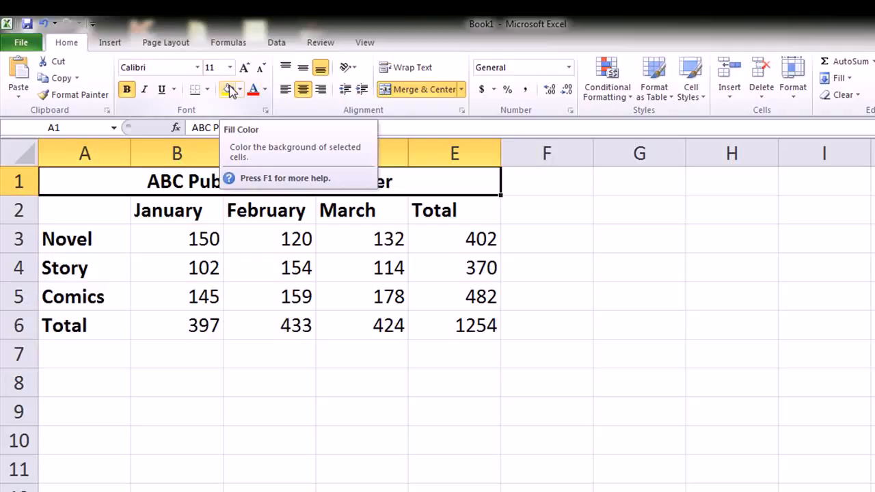
left_click(264, 89)
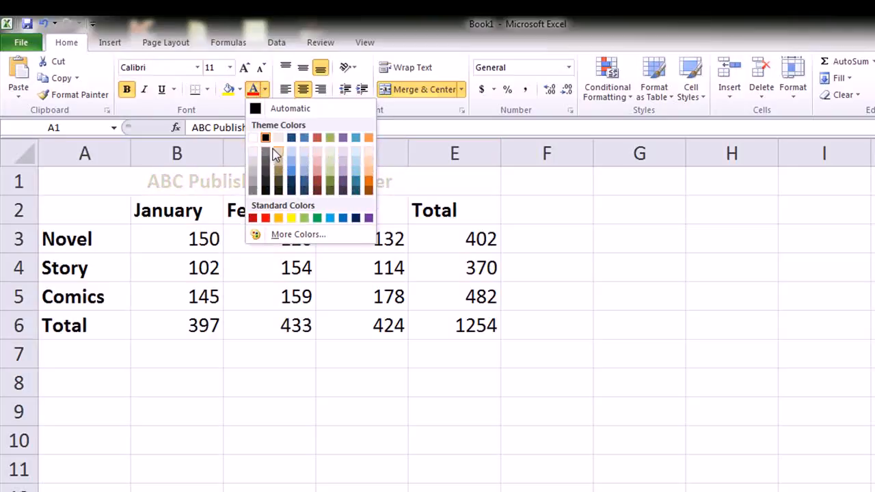
left_click(256, 108)
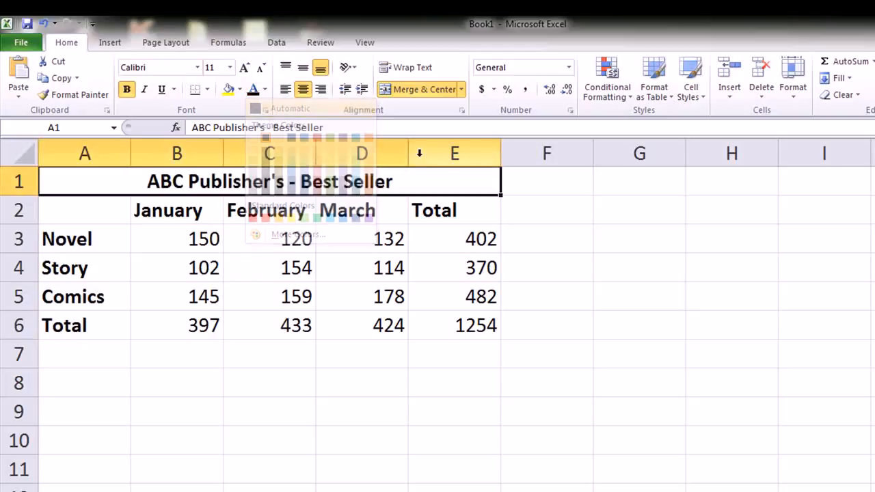
left_click(240, 89)
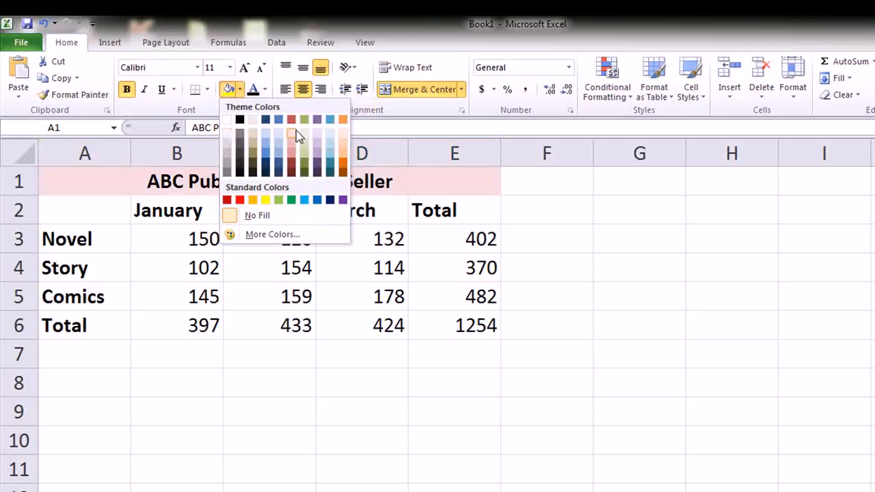
left_click(344, 144)
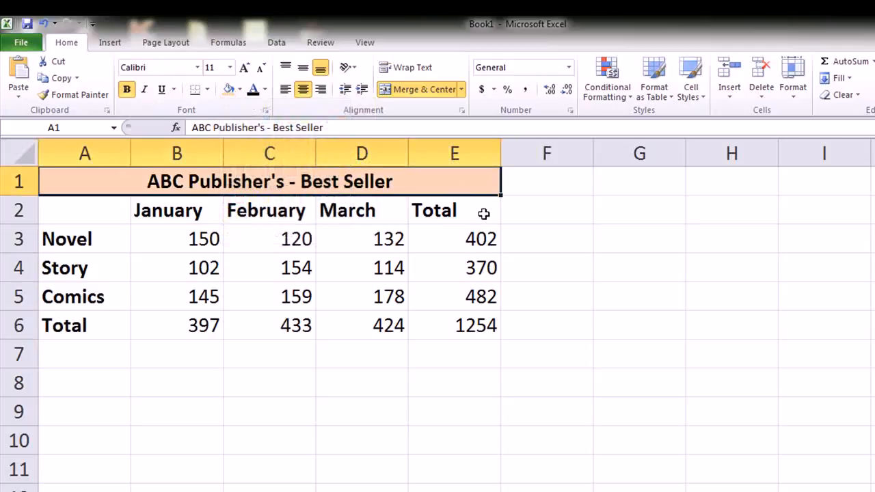
Step: Fill the column headings B2:E2 and the row label range A3:A7 with light tan
left_click_drag(477, 216, 168, 207)
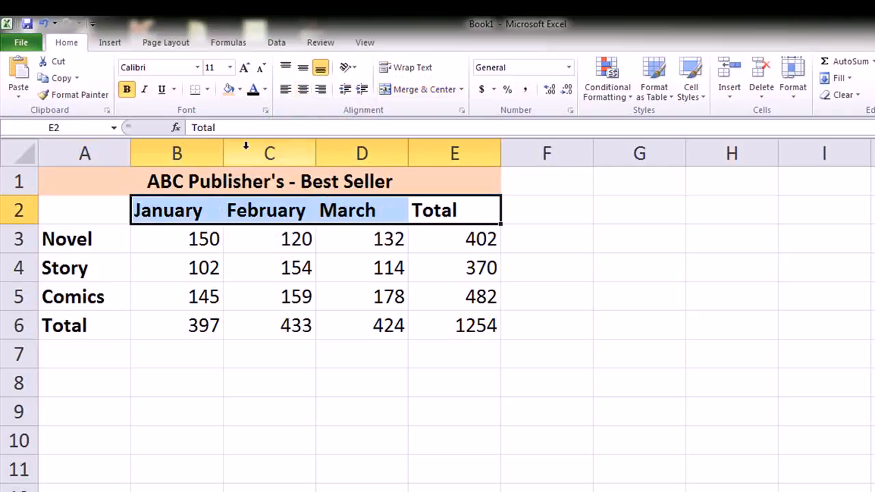
left_click(239, 89)
left_click(253, 146)
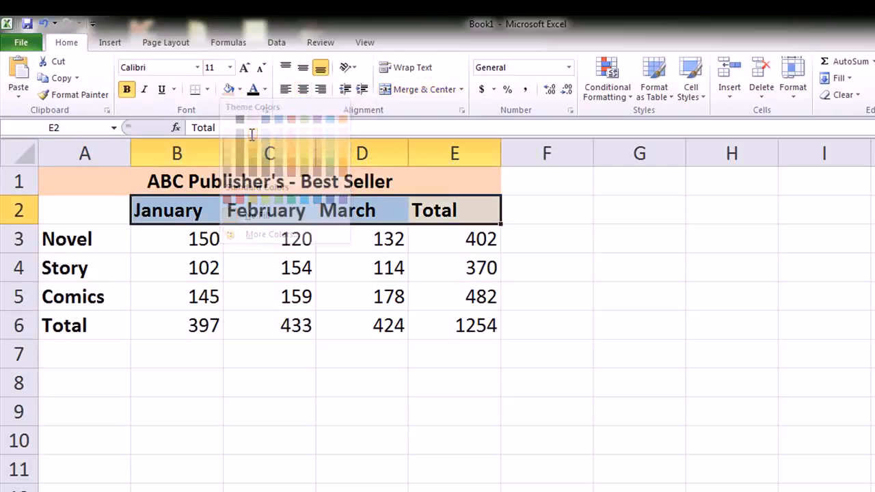
left_click_drag(73, 238, 68, 355)
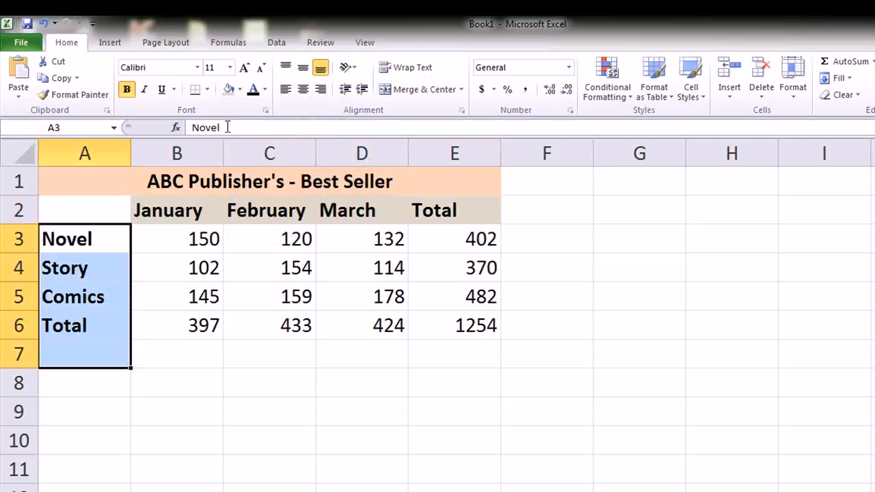
left_click(240, 90)
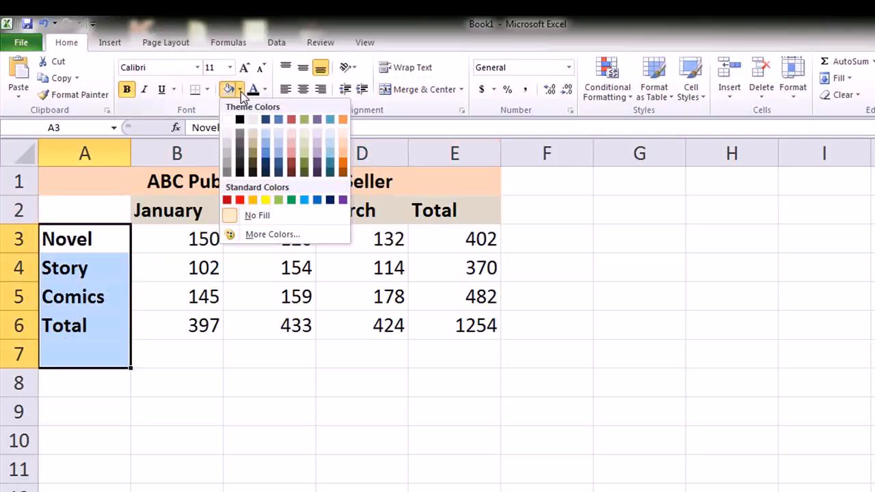
left_click(253, 138)
Step: Fill the sales figures and totals in B3:E6 with light blue
left_click_drag(160, 245, 482, 338)
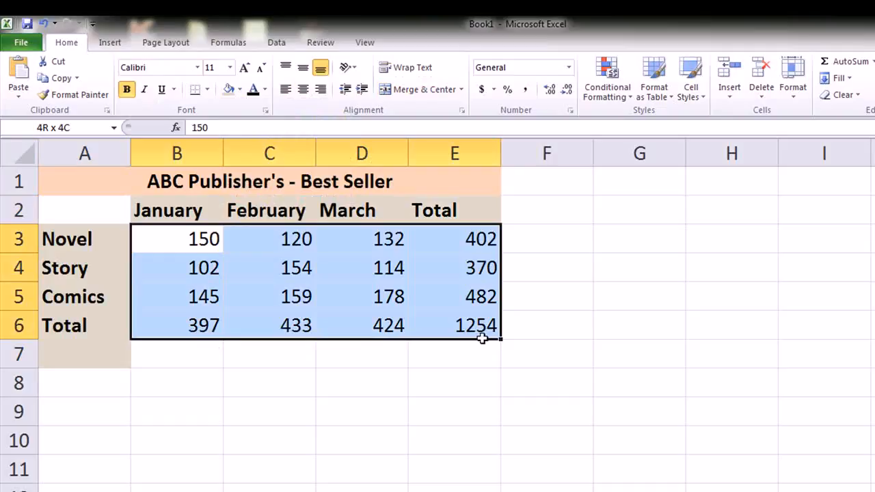
left_click(239, 88)
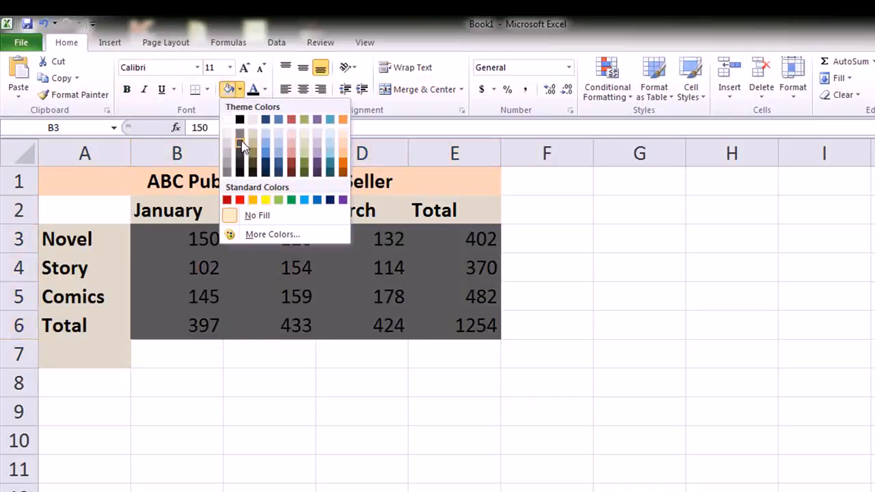
left_click(281, 141)
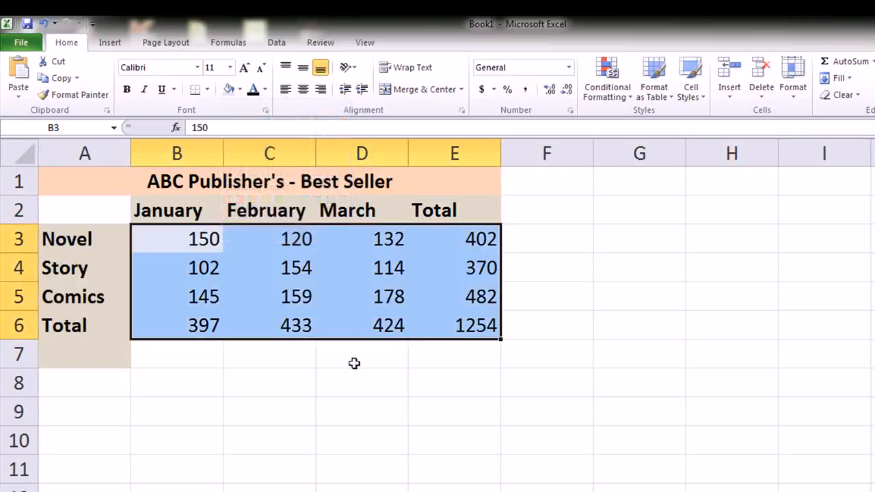
Step: Remove the background color from the empty cell A7 below the row labels by applying No Fill
left_click(103, 353)
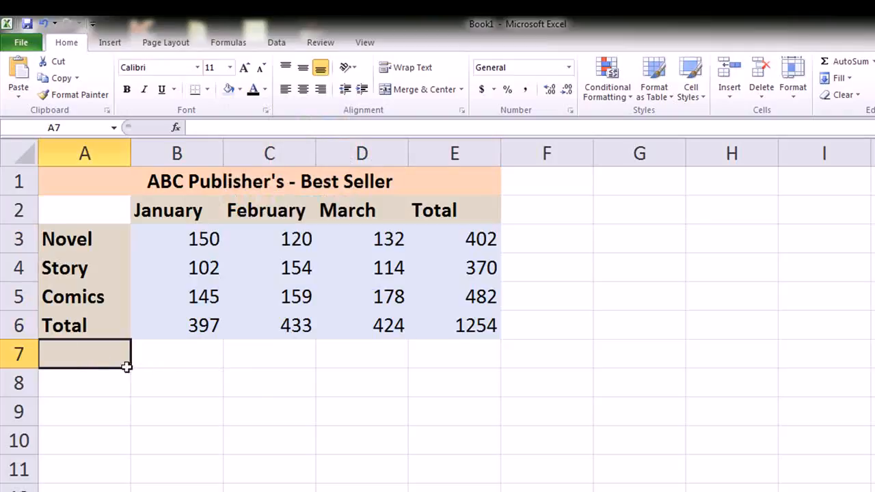
left_click(240, 89)
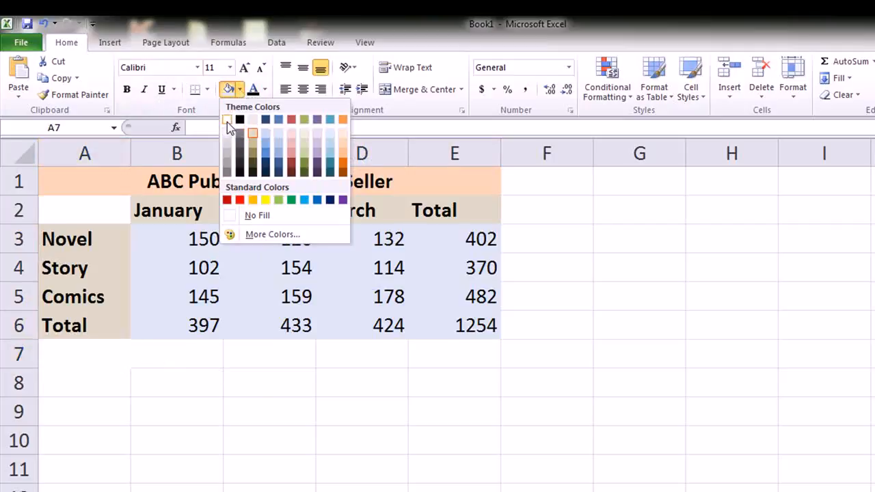
left_click(257, 216)
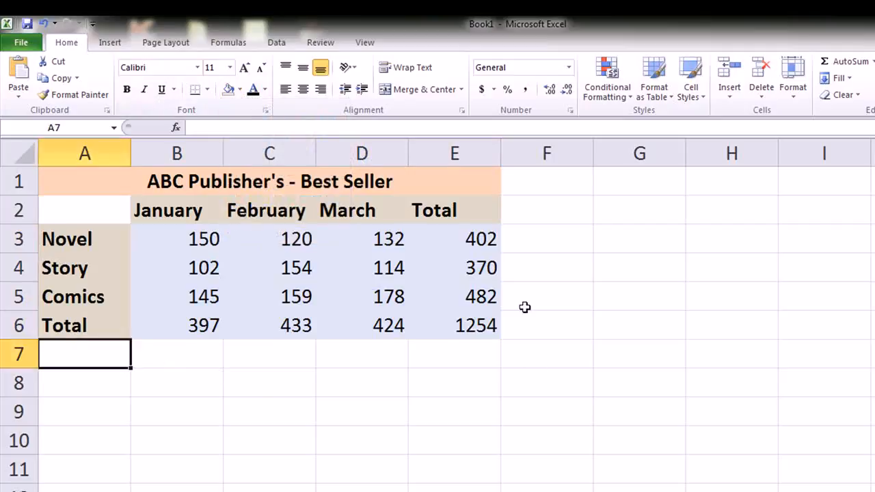
left_click(345, 408)
left_click(103, 360)
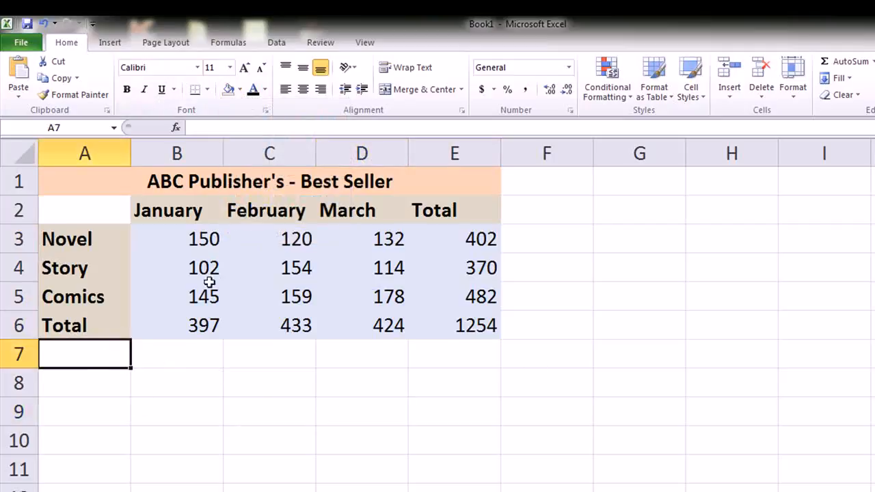
left_click(240, 89)
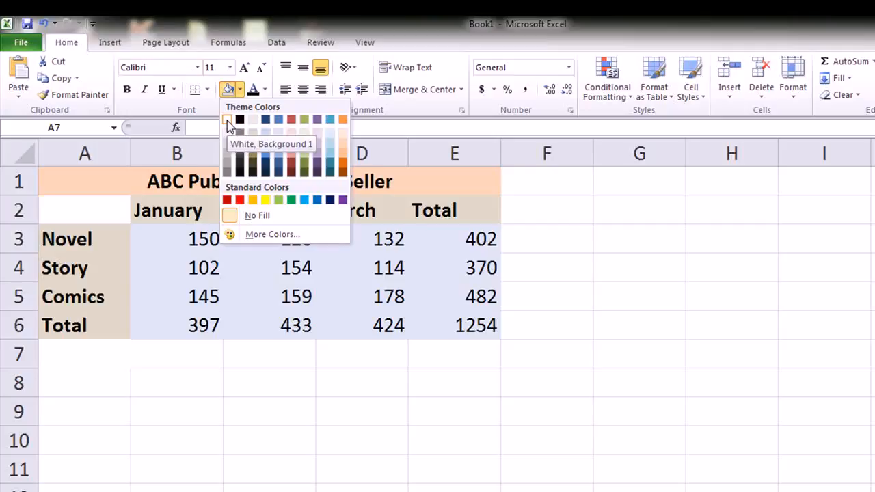
left_click(258, 217)
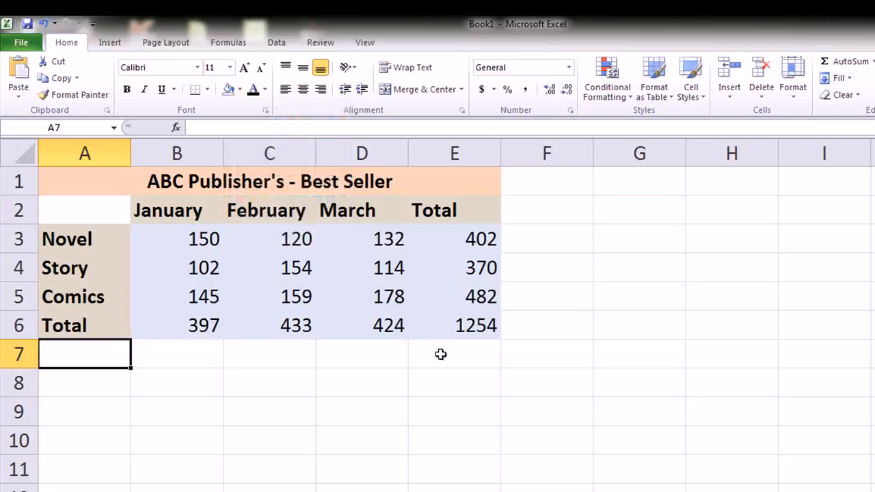
Step: Fill the grand total cell E6 with gray
left_click(459, 327)
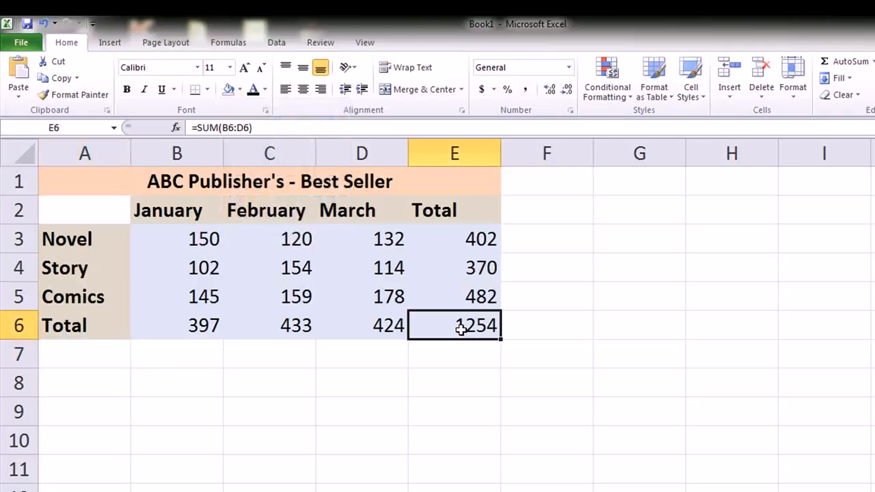
left_click(239, 89)
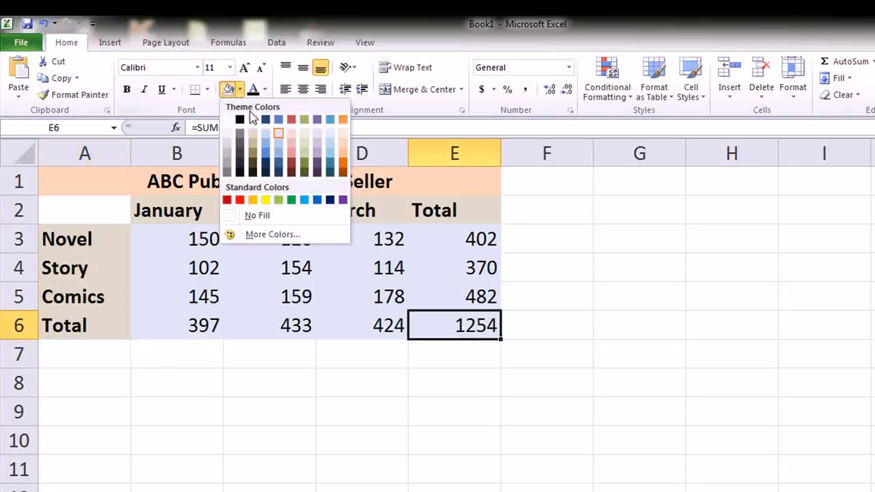
left_click(226, 166)
left_click(276, 386)
left_click(560, 399)
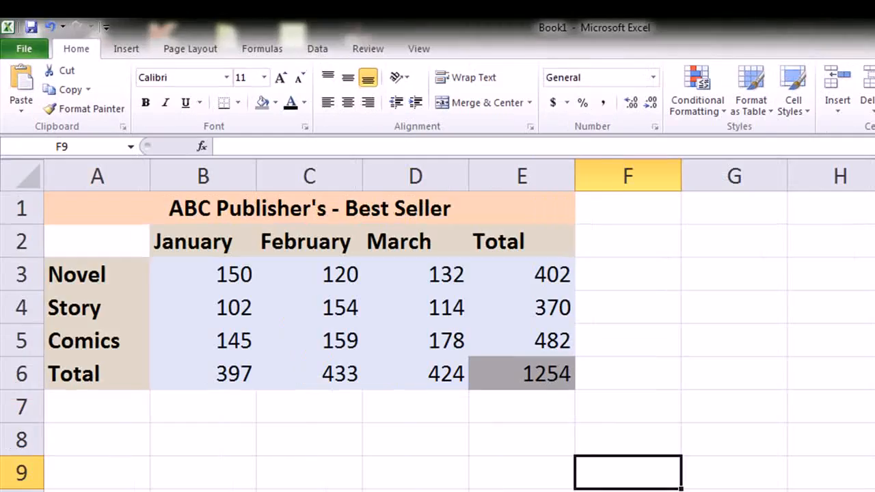
mouse_move(869, 488)
left_mouse_down()
mouse_move(717, 293)
mouse_move(809, 371)
mouse_move(874, 491)
left_mouse_up()
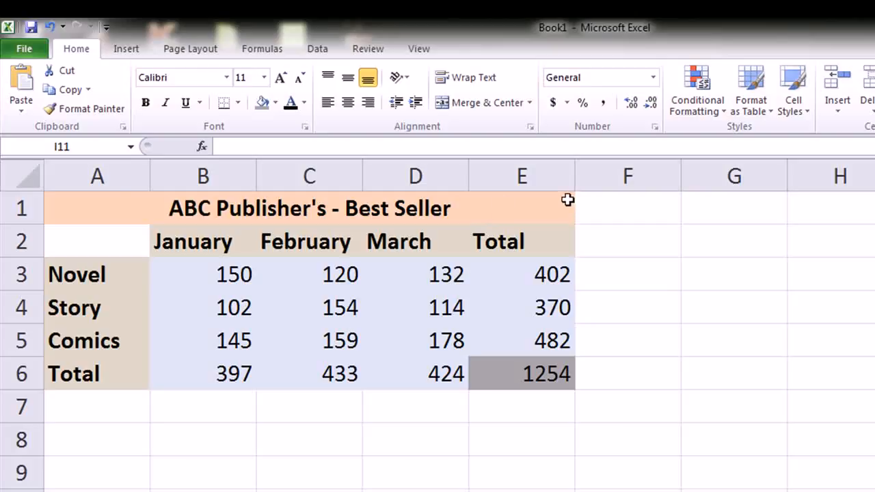
Step: Apply All Borders to the whole best-seller table, A1:E6
left_click(77, 220)
left_click_drag(77, 220, 395, 374)
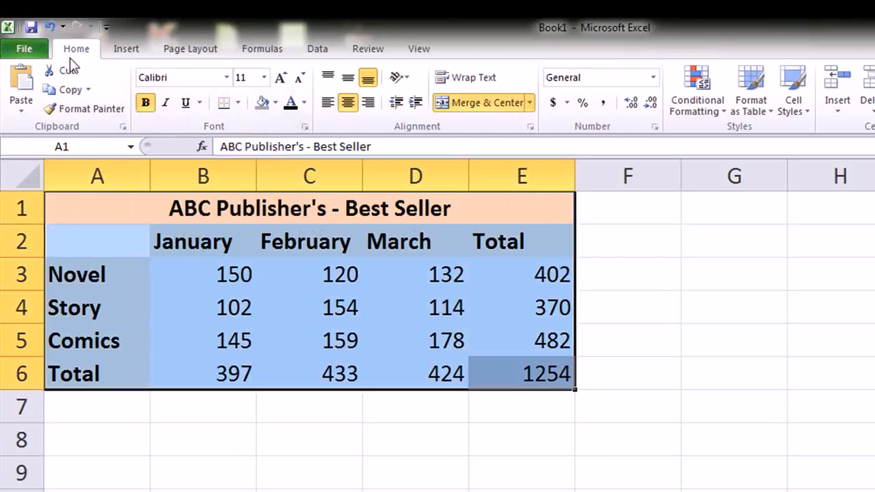
left_click(239, 104)
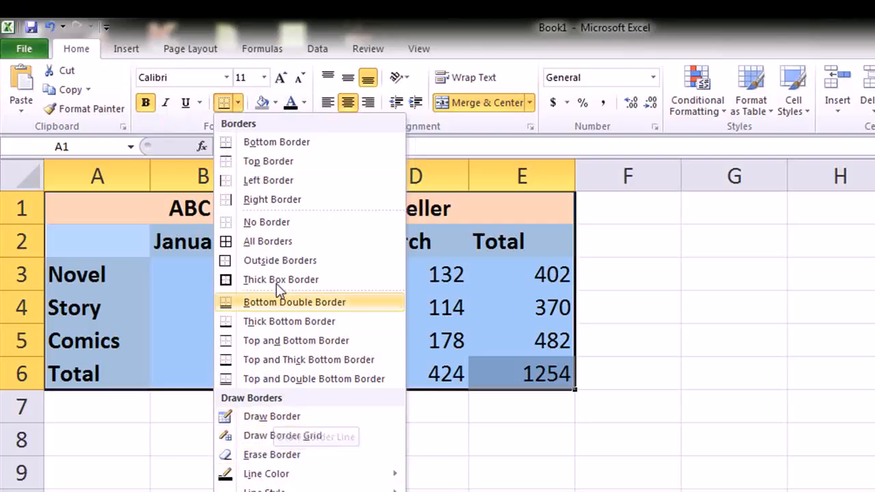
left_click(272, 242)
left_click(263, 443)
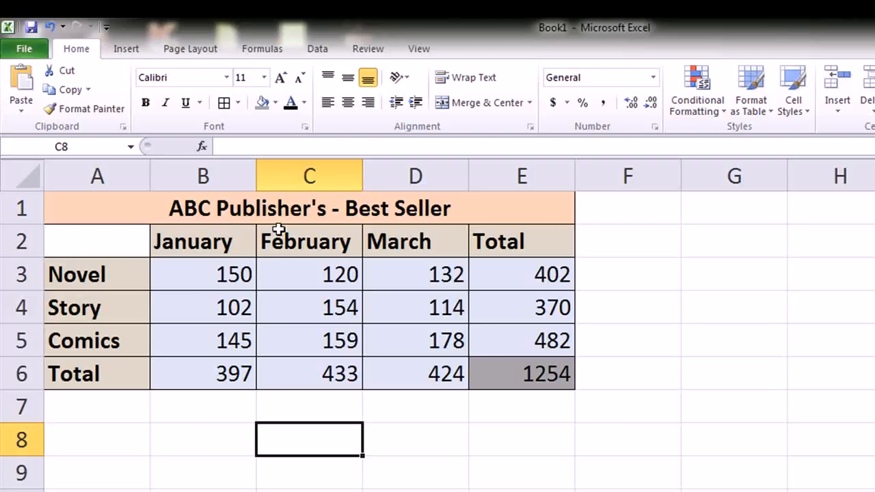
left_click(619, 343)
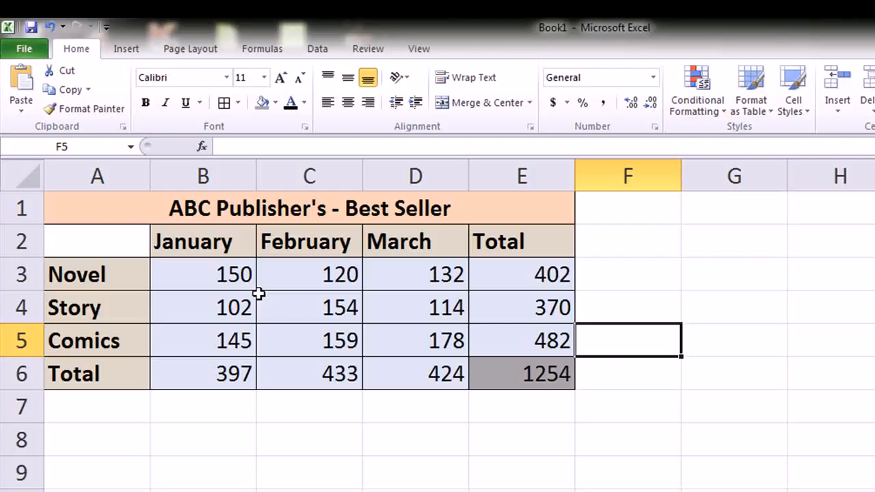
Step: Apply the dollar Accounting number format to the figures and totals in B3:E6
left_click_drag(197, 276, 517, 375)
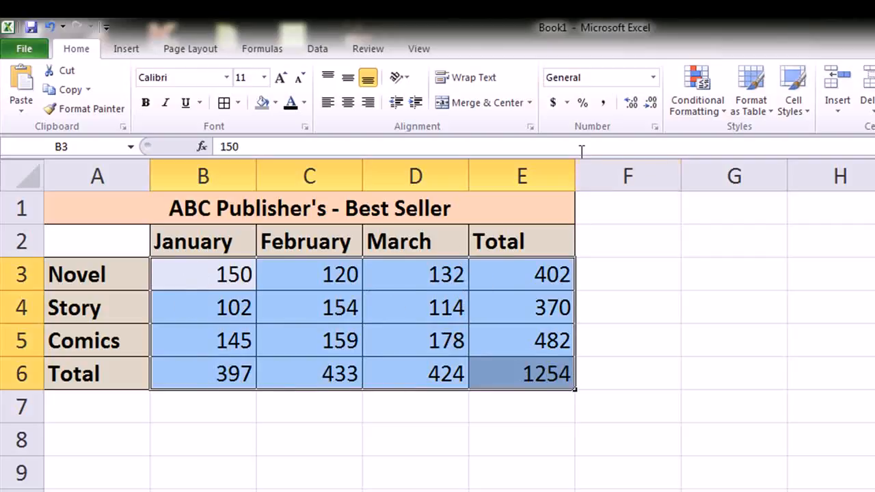
left_click(552, 104)
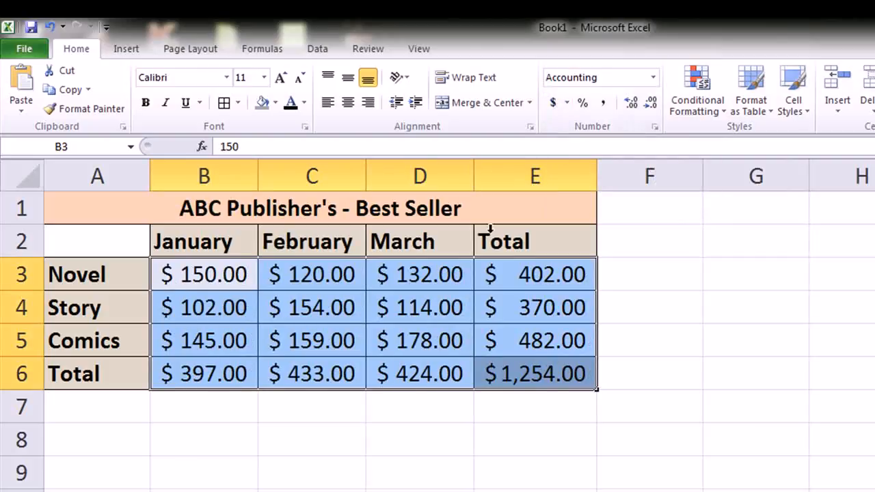
Step: Browse the currency symbols available under More Accounting Formats for the selected figures
left_click(568, 104)
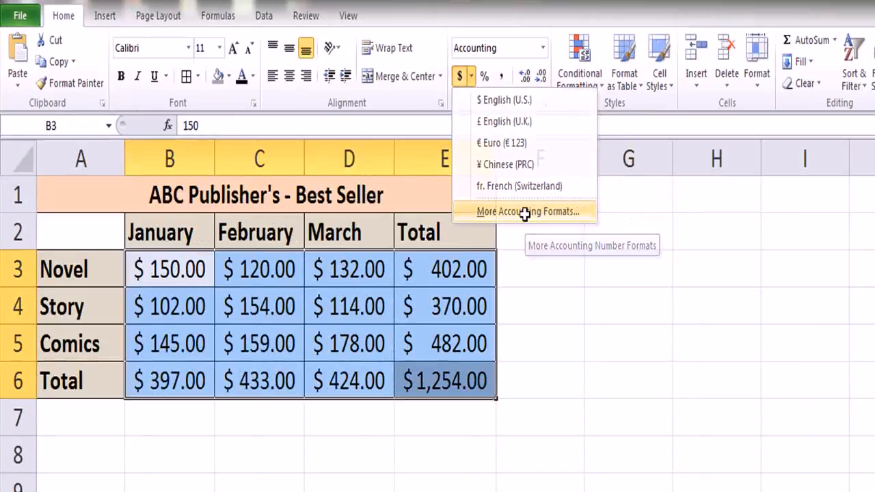
left_click(525, 212)
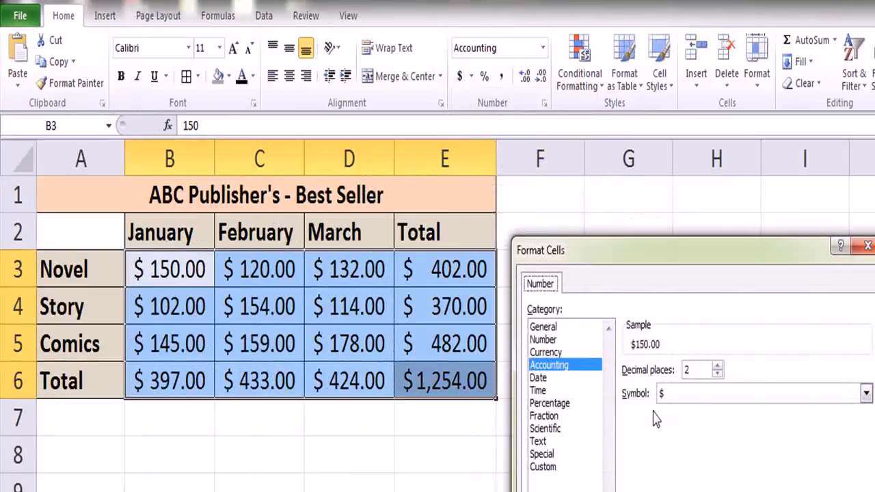
left_click(865, 399)
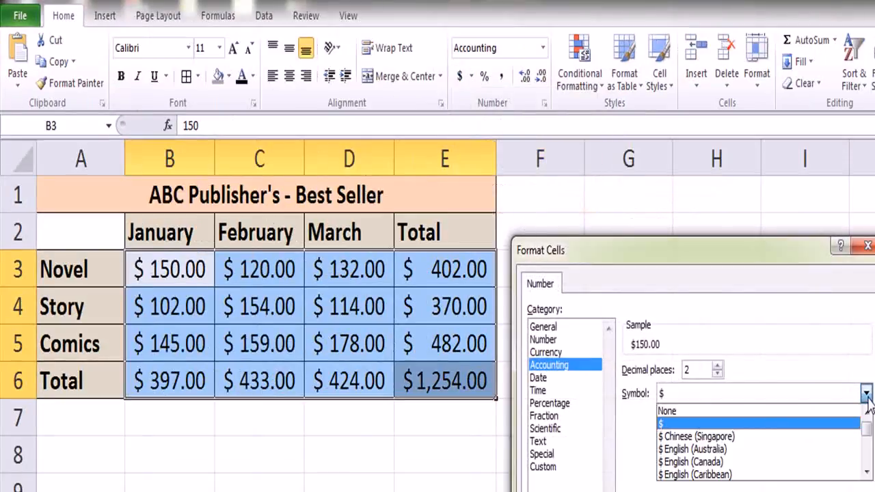
mouse_move(873, 443)
left_mouse_down()
mouse_move(872, 471)
mouse_move(870, 446)
left_mouse_up()
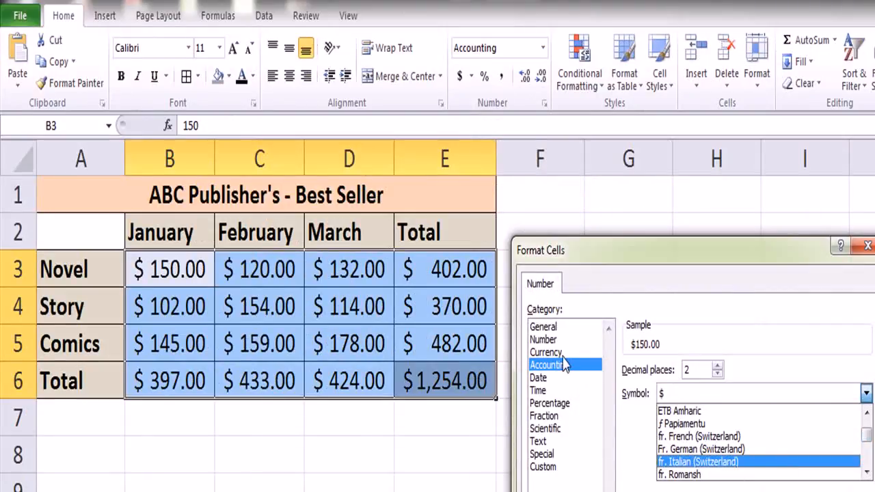
Step: Examine the number format categories from General to Custom, and close the Format Cells dialog without applying any of them
left_click(563, 356)
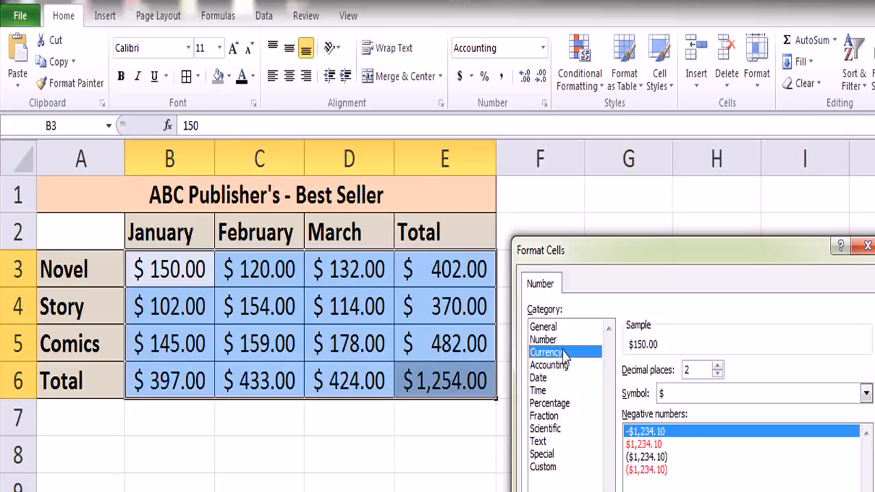
left_click(562, 339)
left_click(559, 328)
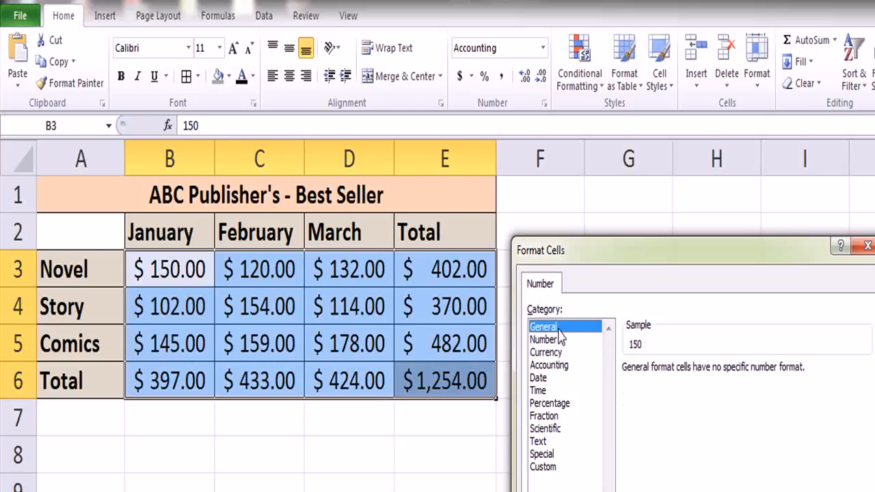
left_click(555, 379)
left_click(553, 390)
left_click(571, 403)
left_click(564, 415)
left_click(574, 428)
left_click(560, 453)
left_click(559, 468)
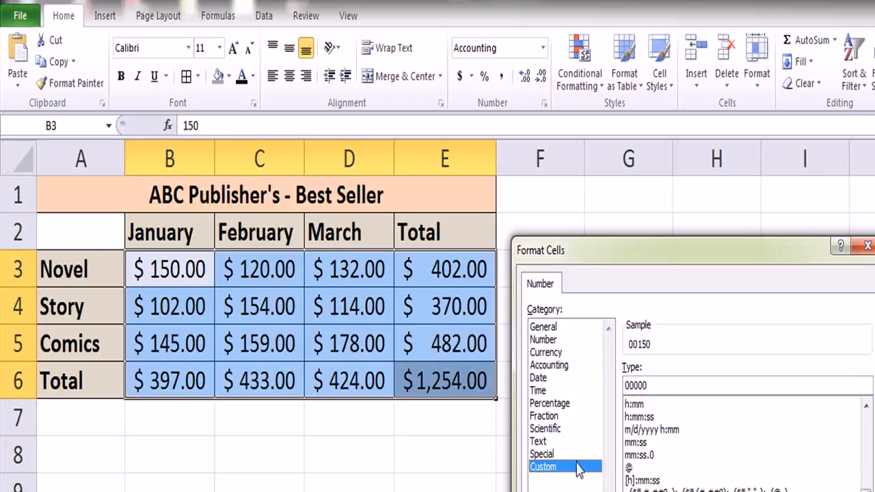
left_click(561, 454)
left_click(552, 442)
left_click(557, 430)
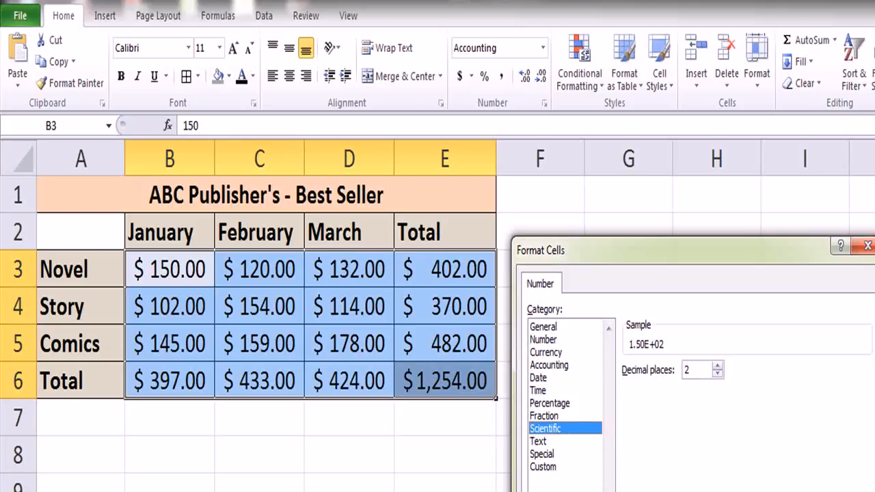
left_click(866, 244)
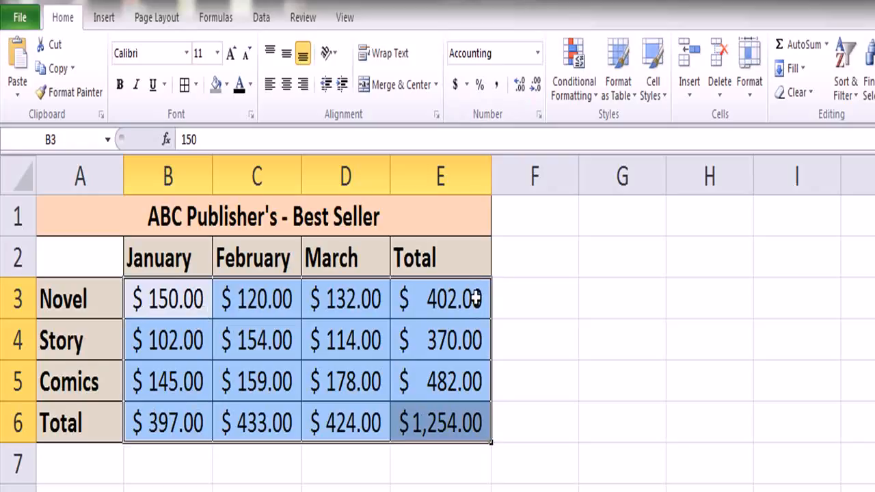
Step: Try one extra decimal place on the amounts in B3:E6, and reduce them to no decimal places
left_click(521, 87)
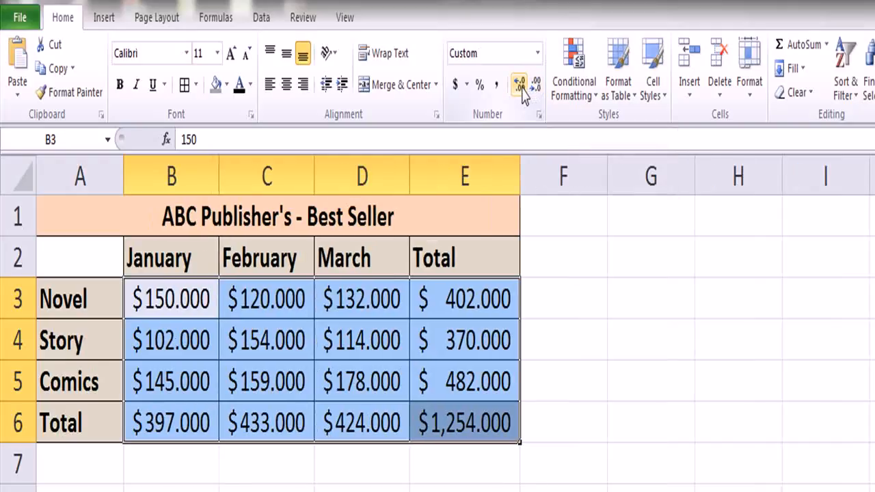
left_click(537, 88)
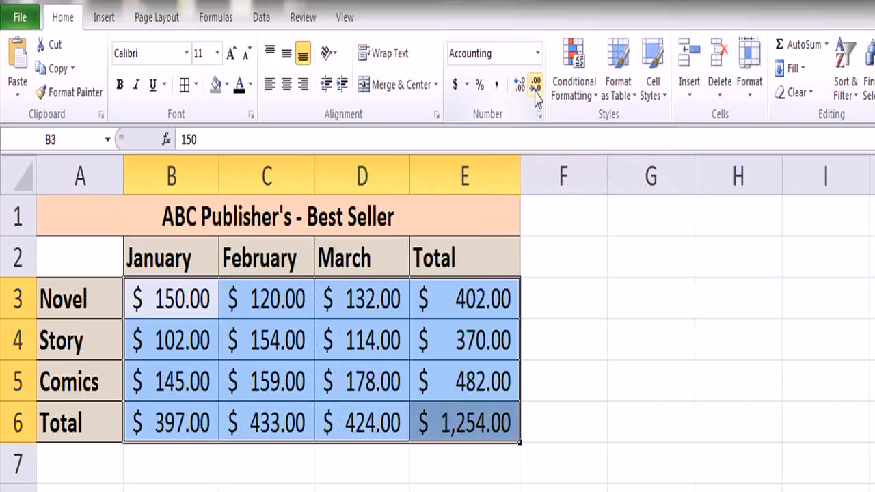
left_click(537, 84)
left_click(536, 84)
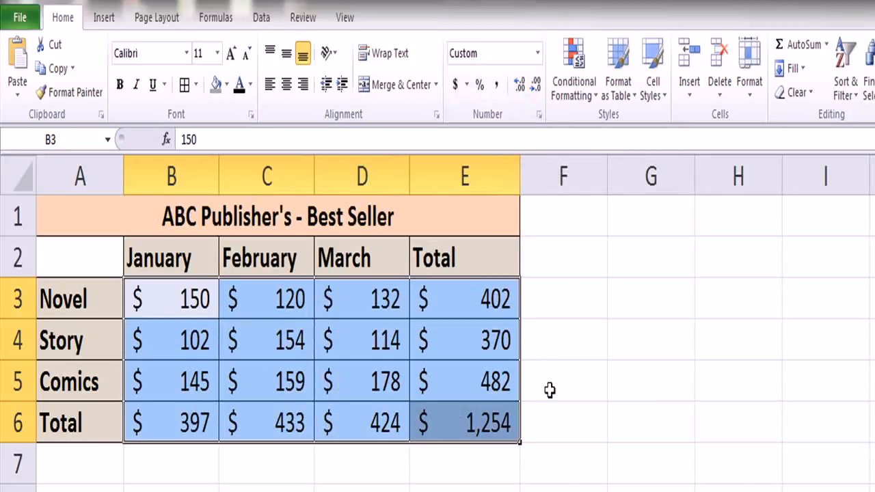
left_click(267, 487)
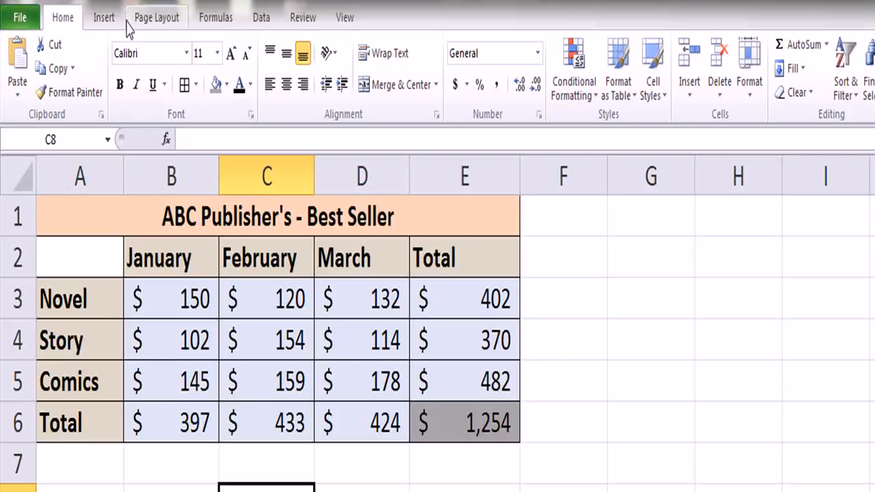
left_click(104, 20)
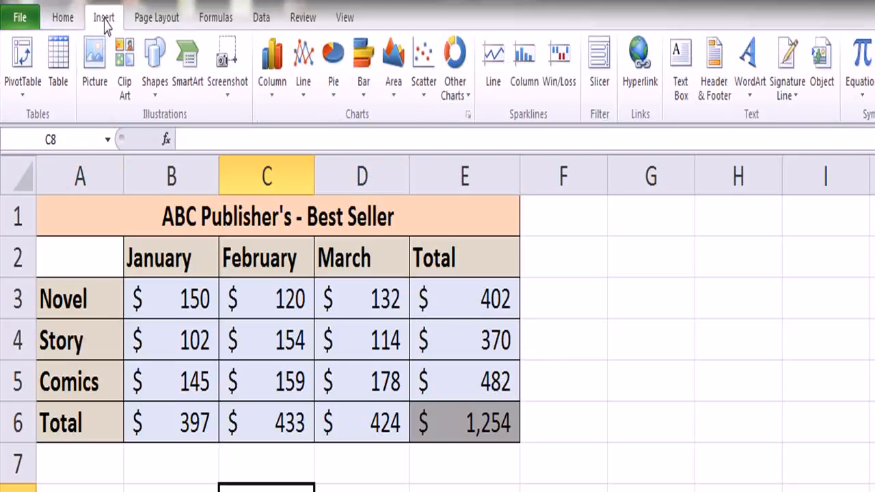
left_click(65, 20)
left_click(108, 21)
left_click_drag(66, 251, 140, 272)
left_click_drag(78, 299, 88, 381)
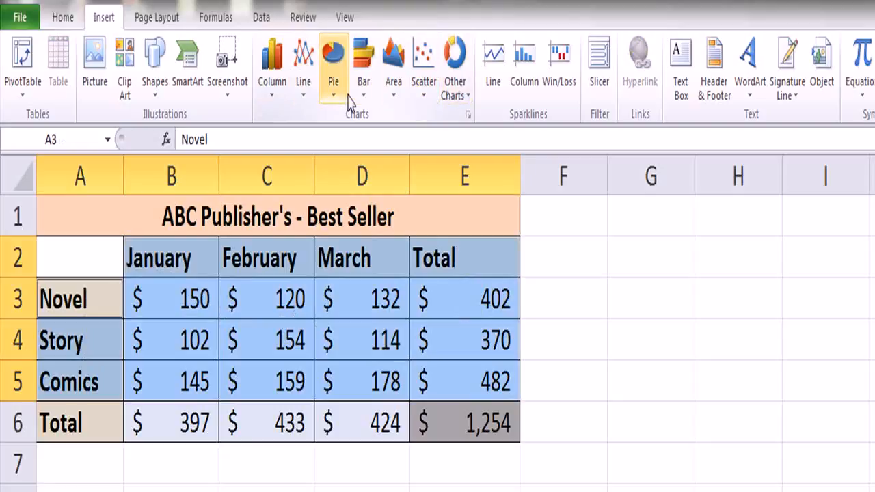
left_click(270, 95)
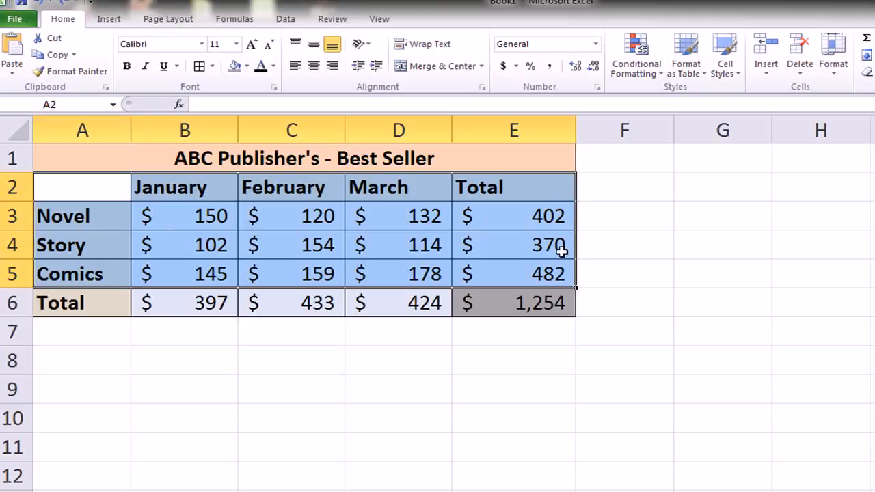
left_click(589, 255)
Step: Insert a clustered cylinder column chart from the headings and monthly sales in A2:D5, leaving out the totals
left_click_drag(85, 187, 438, 246)
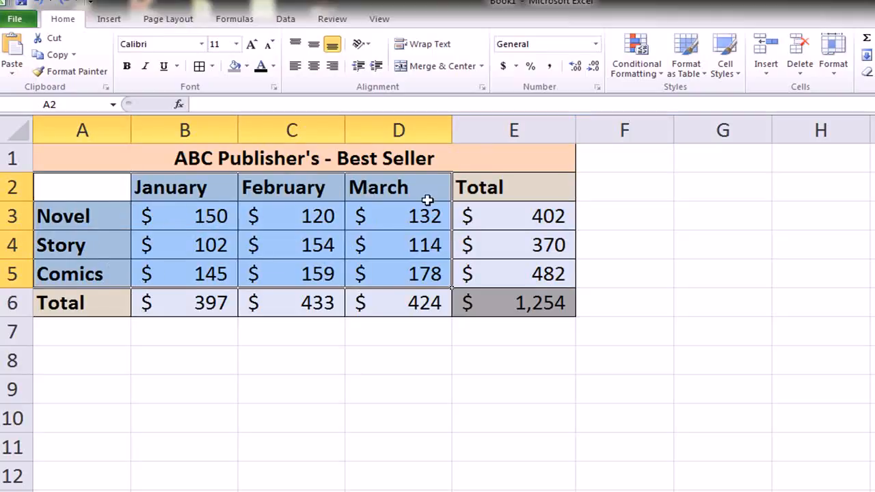
left_click(111, 20)
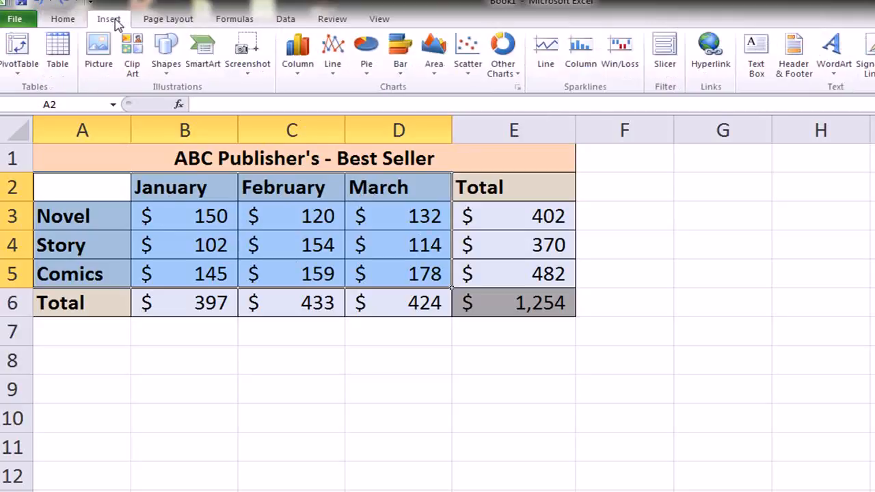
left_click(297, 69)
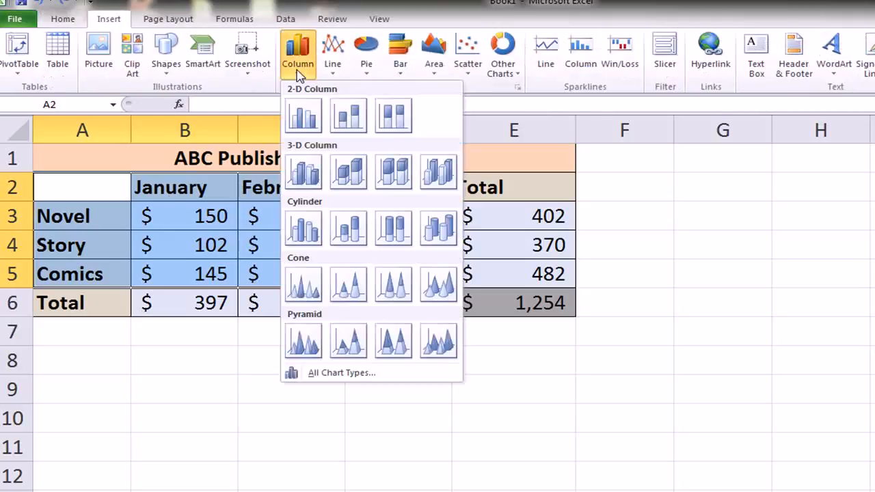
left_click(304, 226)
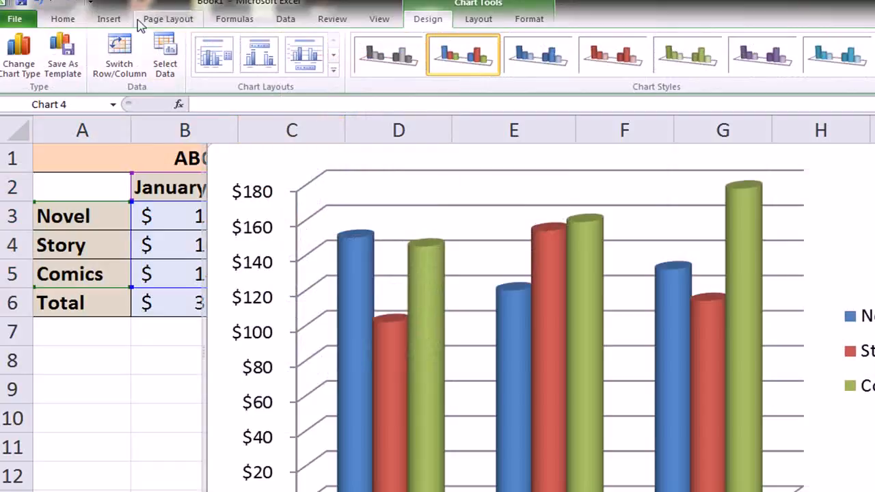
Step: Review the column chart types available for insertion
left_click(107, 24)
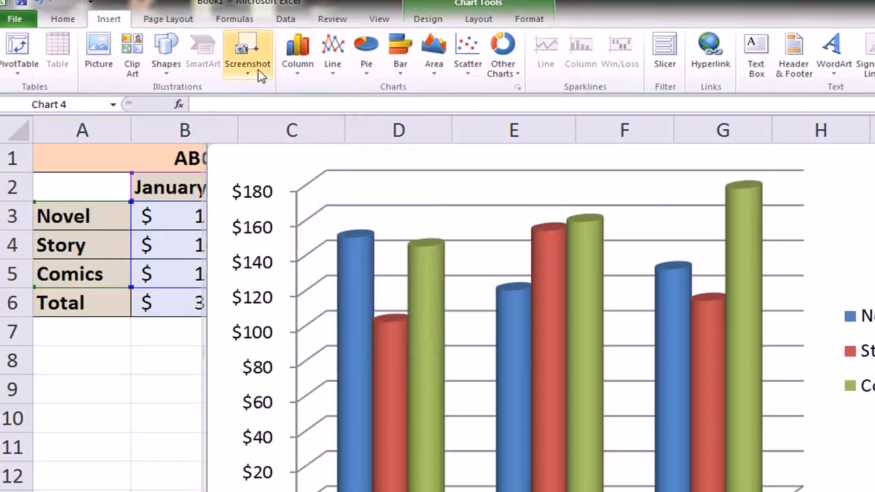
left_click(67, 24)
left_click(107, 23)
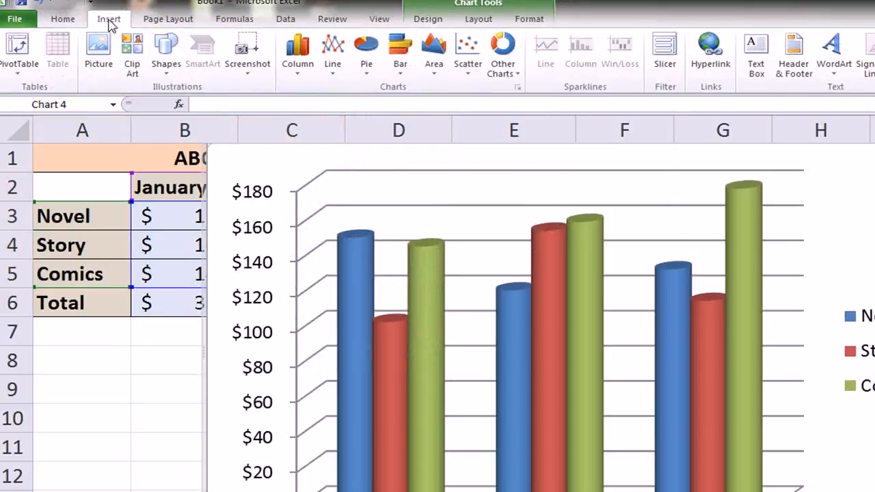
left_click(65, 22)
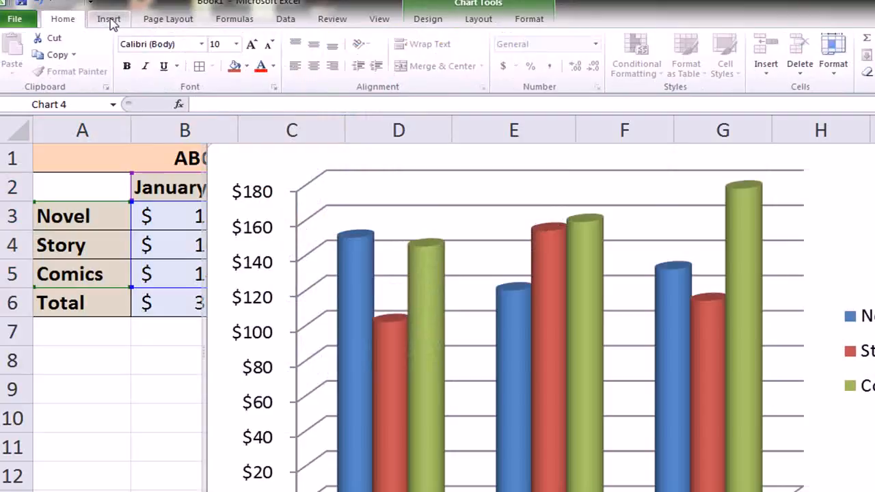
left_click(116, 28)
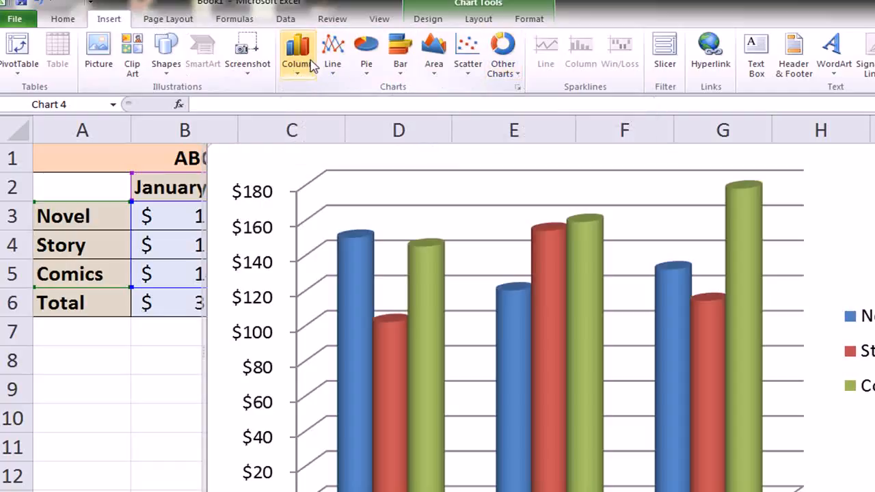
left_click(299, 77)
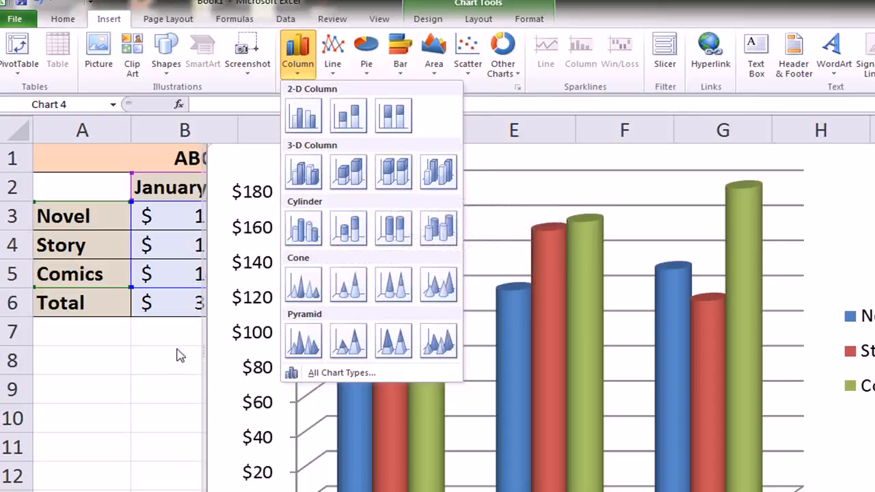
Step: Shrink the column chart and place it directly beside the sales table, covering about F1:J10
left_click(163, 412)
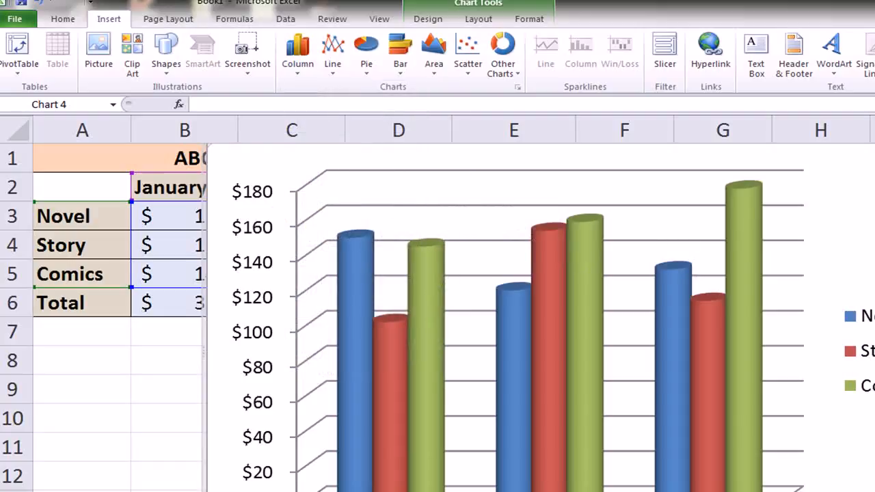
scroll(457, 168, "down", 6)
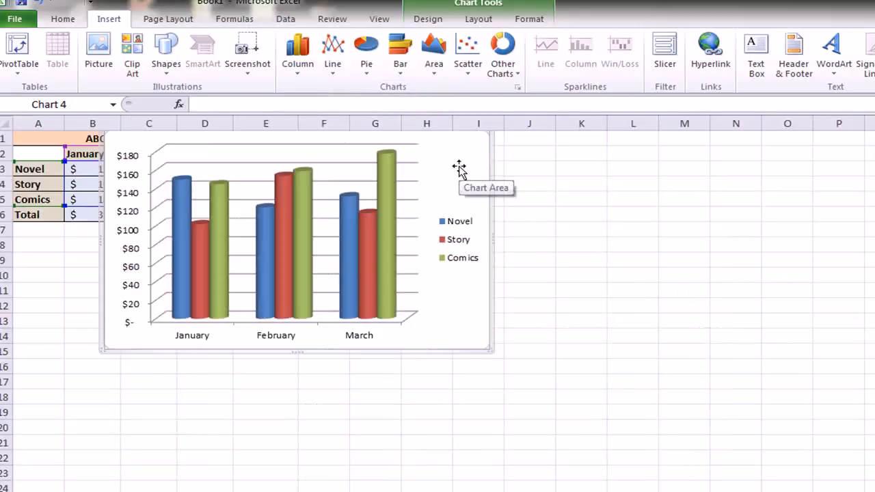
left_click_drag(457, 168, 817, 226)
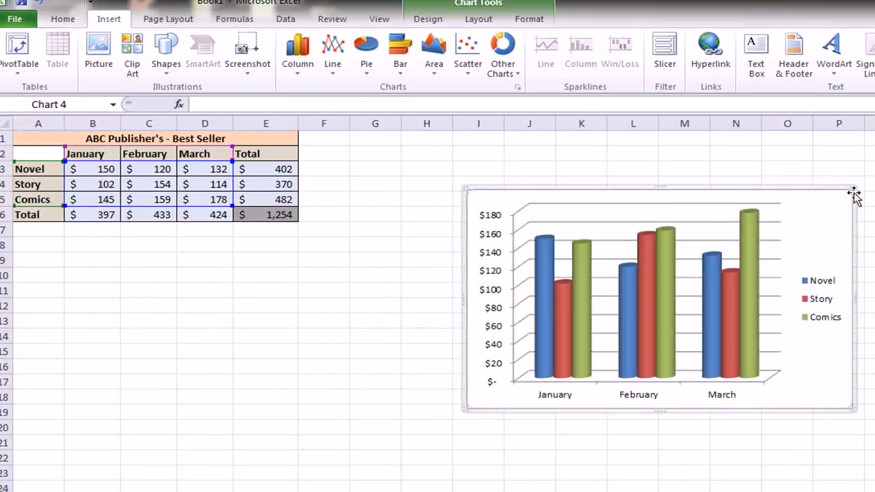
left_click_drag(852, 189, 730, 265)
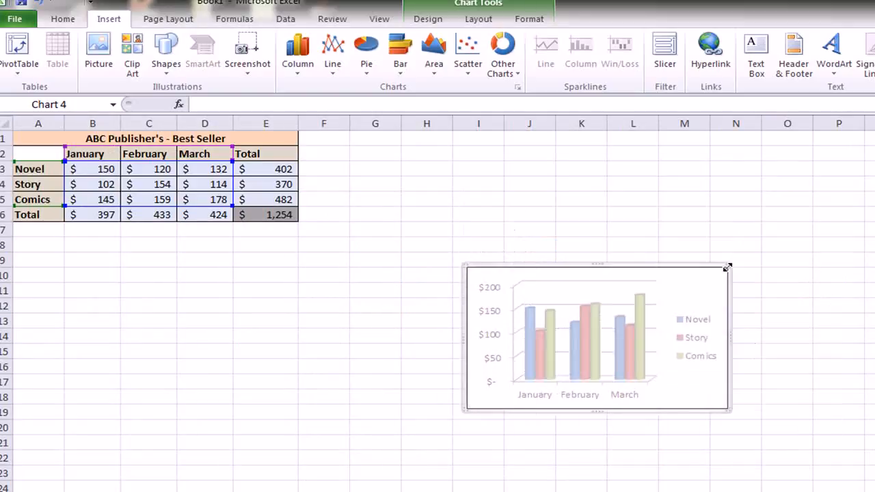
left_click(592, 352)
left_click_drag(679, 295, 530, 160)
left_click_drag(480, 168, 471, 164)
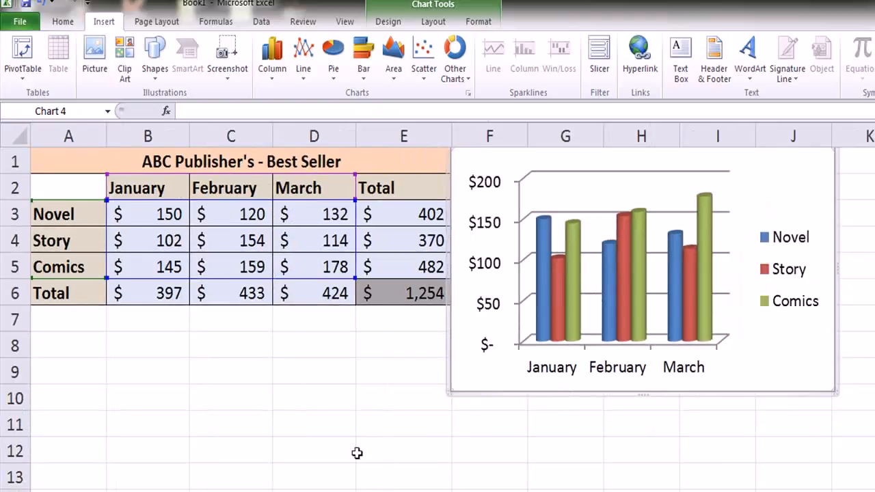
left_click(358, 452)
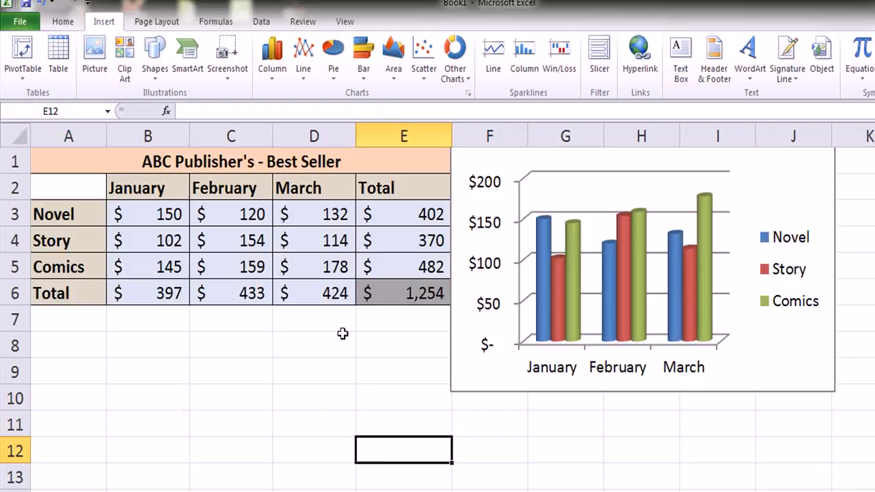
Step: Set the January sales of Novel in B3 to 325
left_click(165, 214)
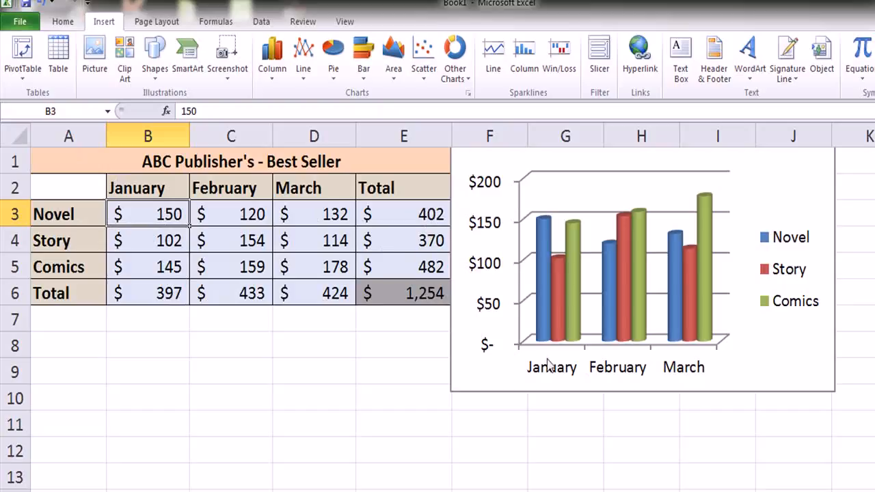
mouse_move(538, 274)
key("F2")
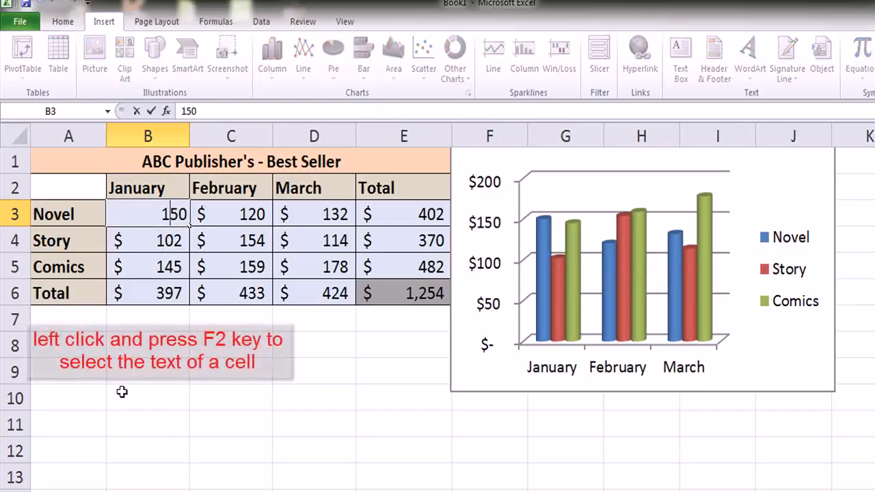
left_click(202, 111)
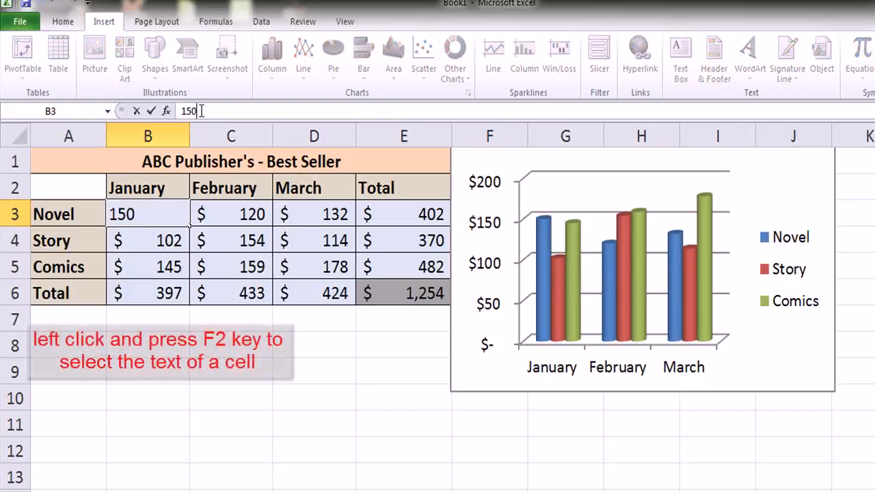
left_click(171, 222)
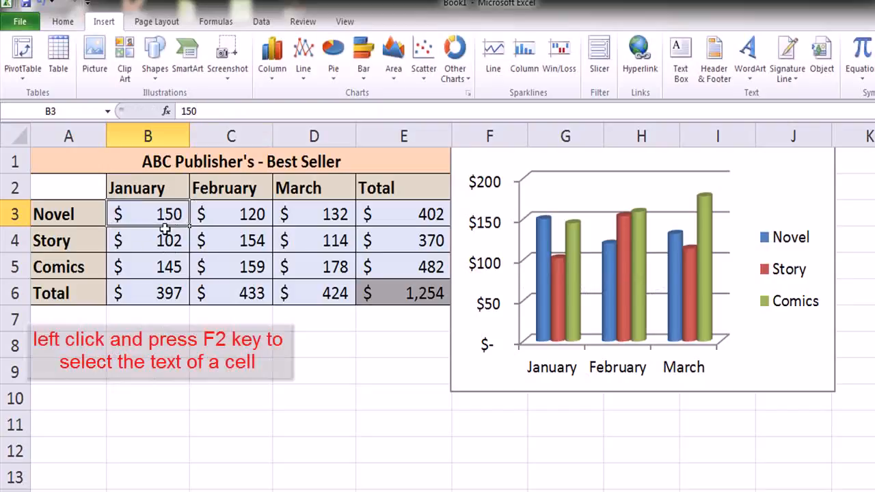
key("F2")
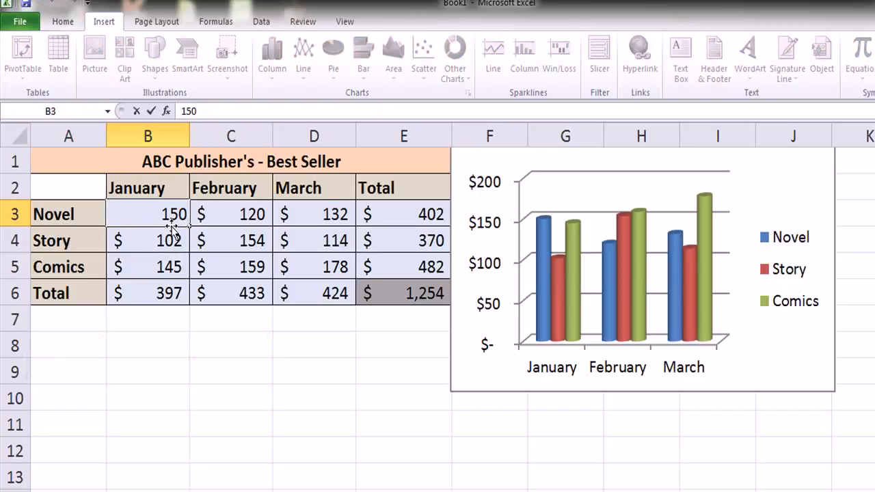
key("BackSpace")
key("BackSpace")
type("325")
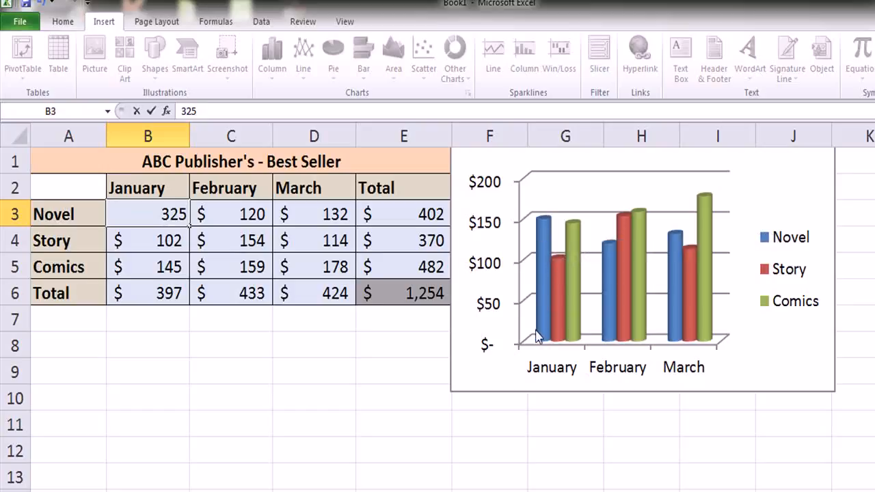
mouse_move(540, 231)
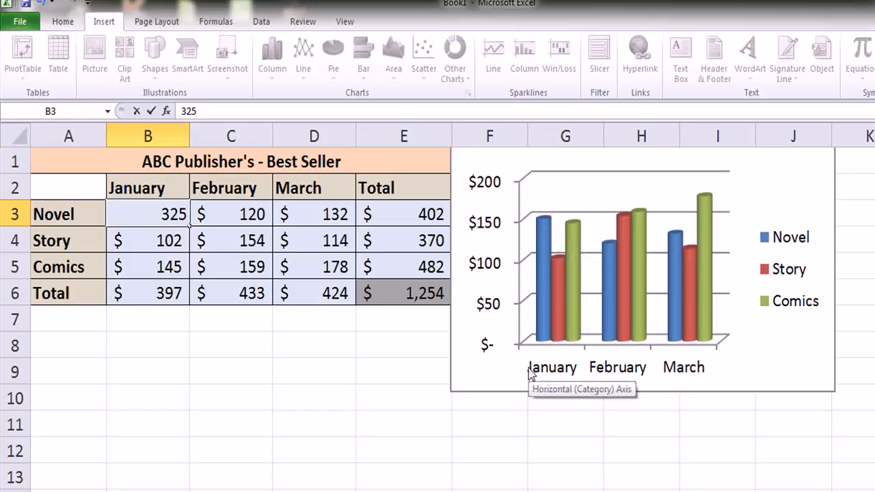
key("Return")
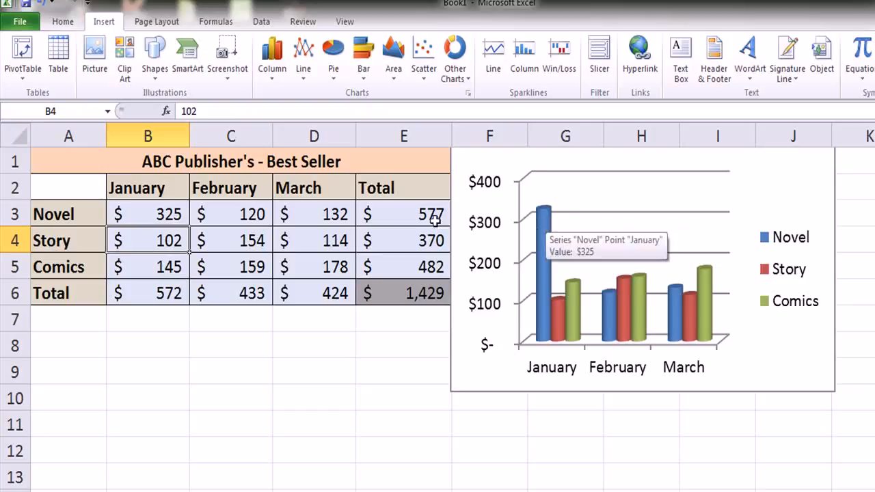
Step: Inspect the January Novel amount and the formulas behind the January total, the grand total and the Comics total
left_click(162, 218)
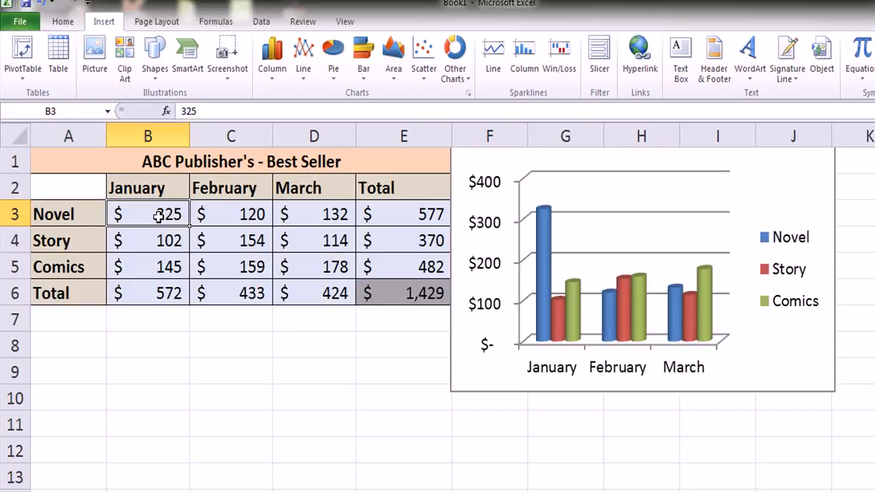
left_click(164, 294)
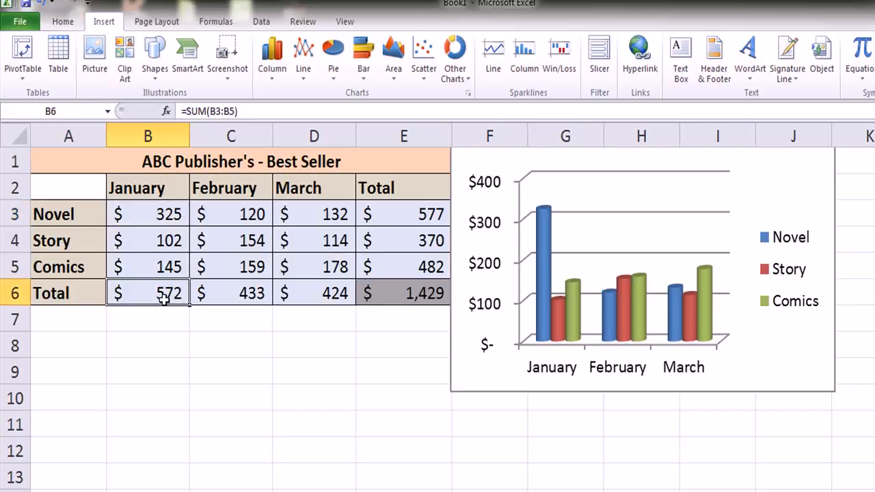
left_click(164, 219)
left_click(214, 371)
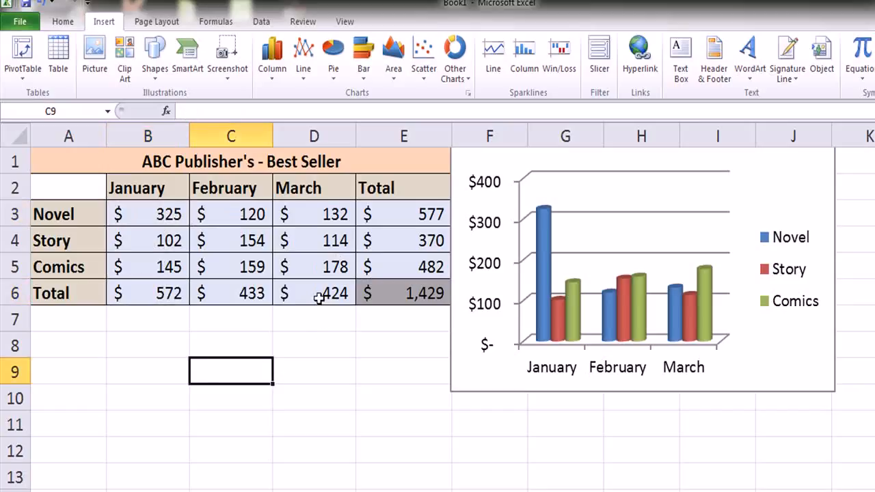
left_click(416, 301)
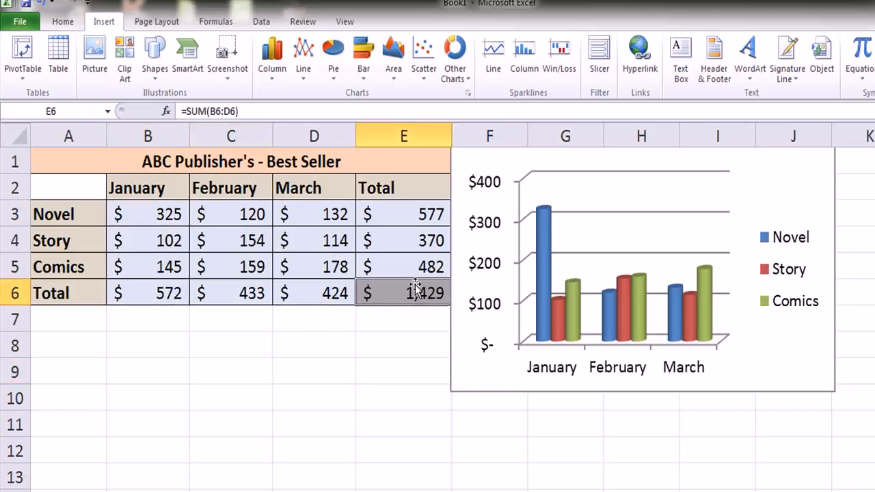
left_click(407, 267)
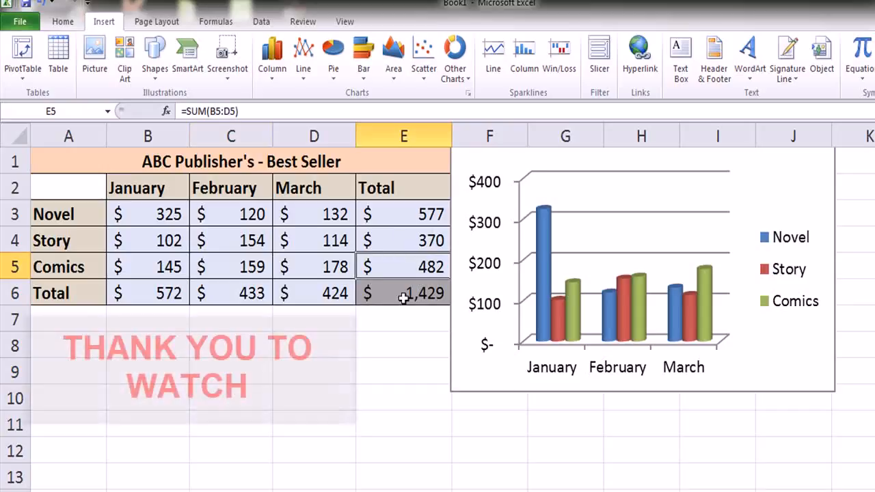
left_click(222, 345)
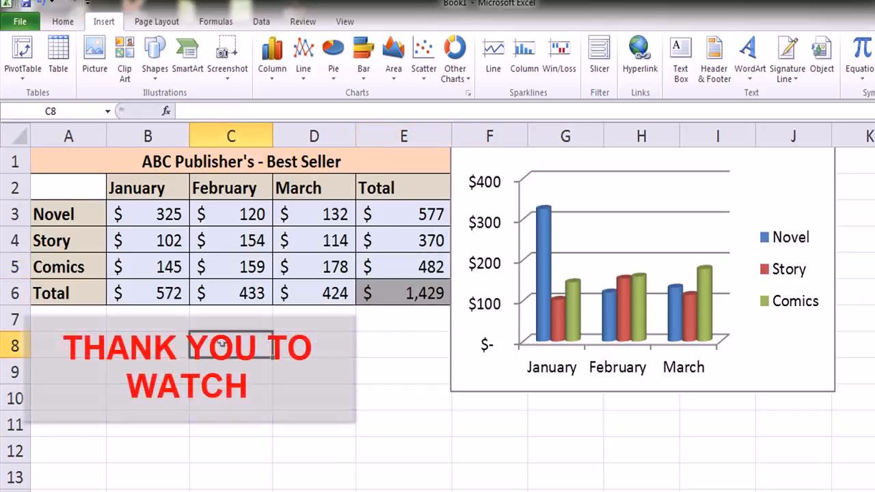